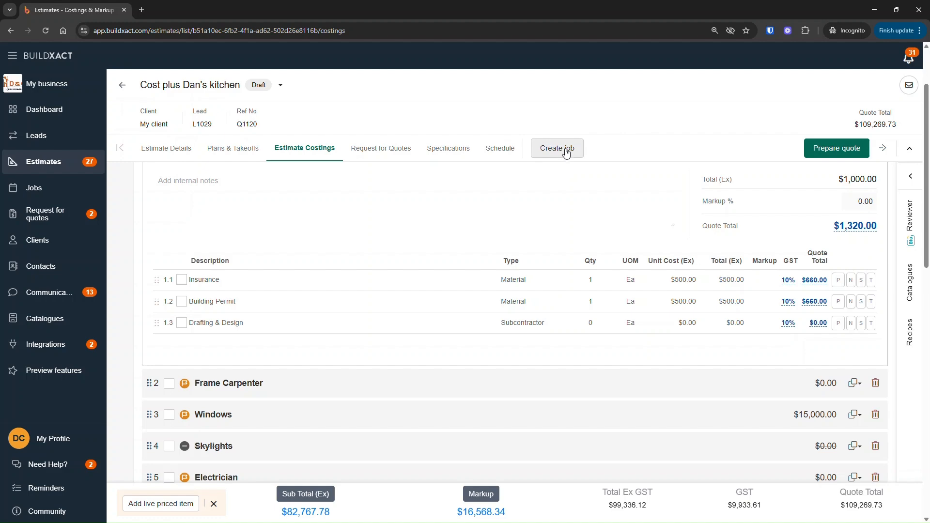
Try setting up a new job from the kitchen estimate with the Cost Plus invoice method at 20%, and cancel it.
left_click(566, 151)
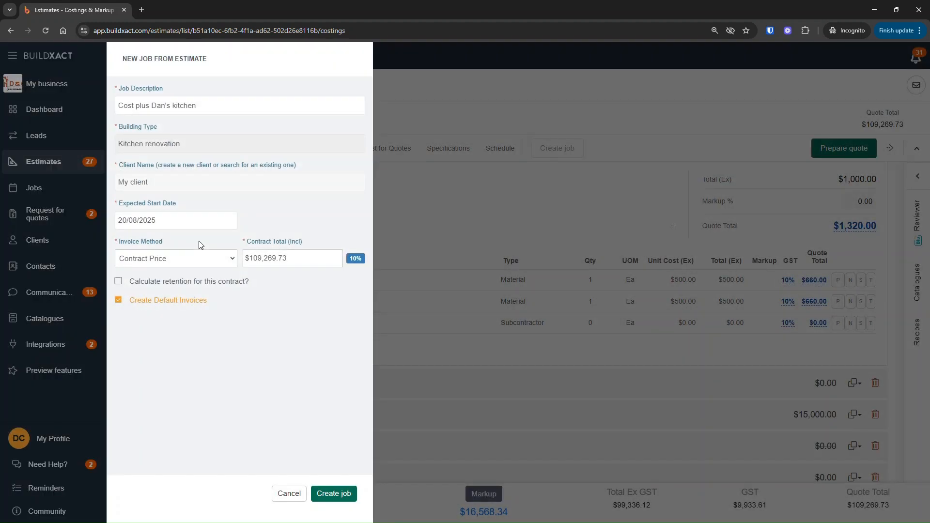
left_click(198, 258)
left_click(183, 297)
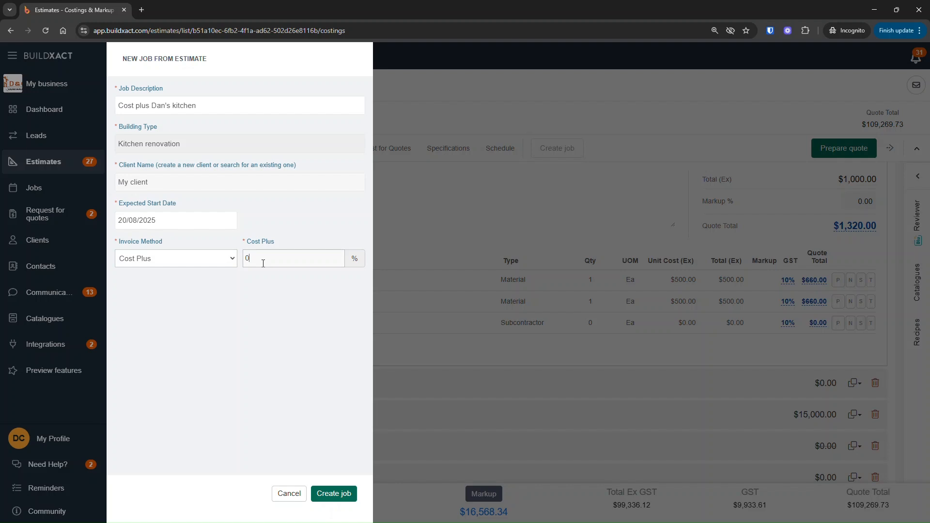
type("20")
left_click(249, 258)
left_click(256, 259)
left_click(289, 494)
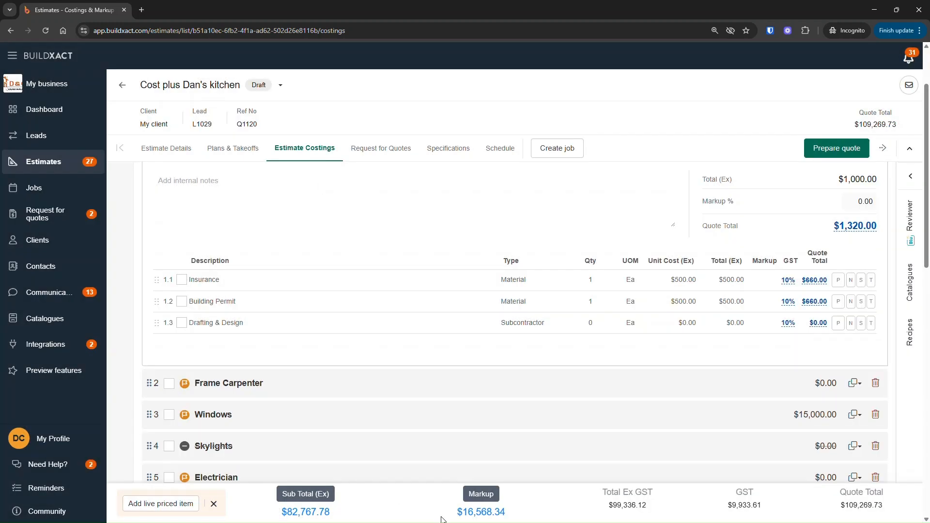
Review the estimate's markup and subtotal amounts and the percentage breakdown in its Markup & Rounding settings.
left_click_drag(454, 506, 531, 516)
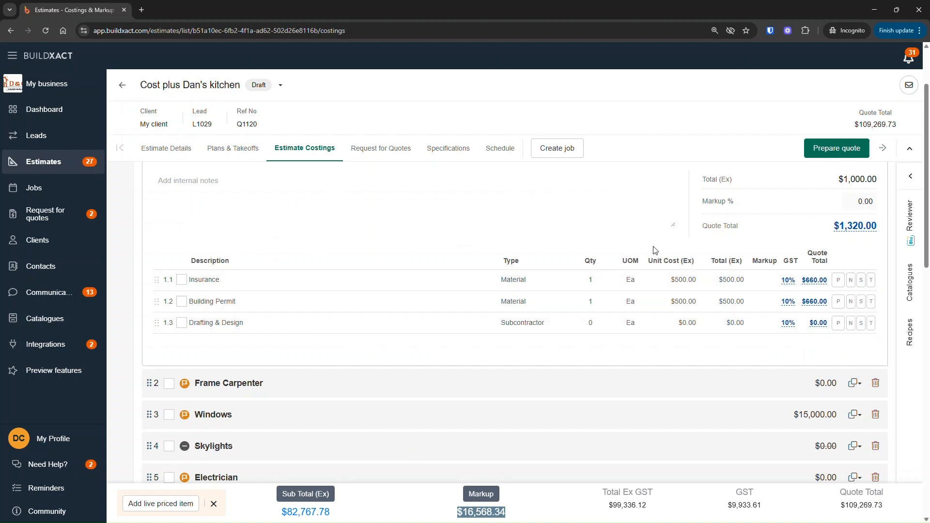
left_click(396, 244)
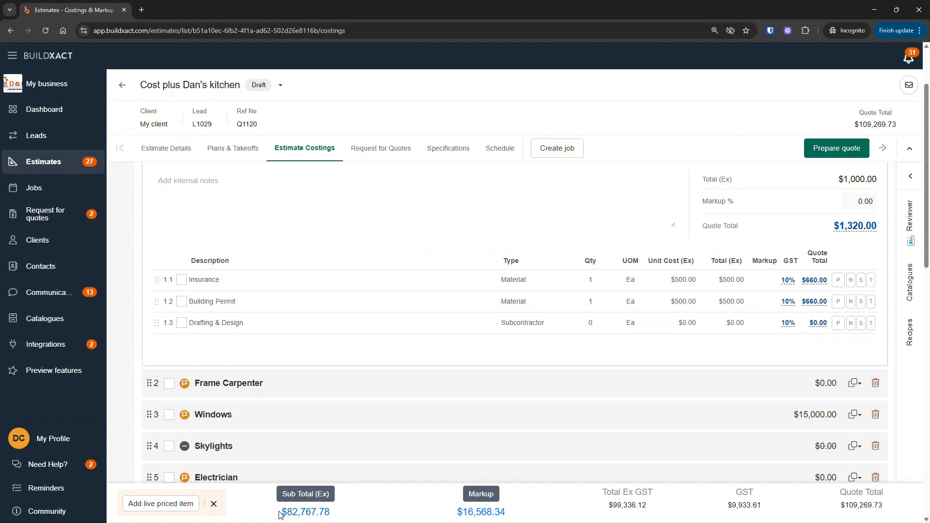
left_click_drag(281, 513, 343, 514)
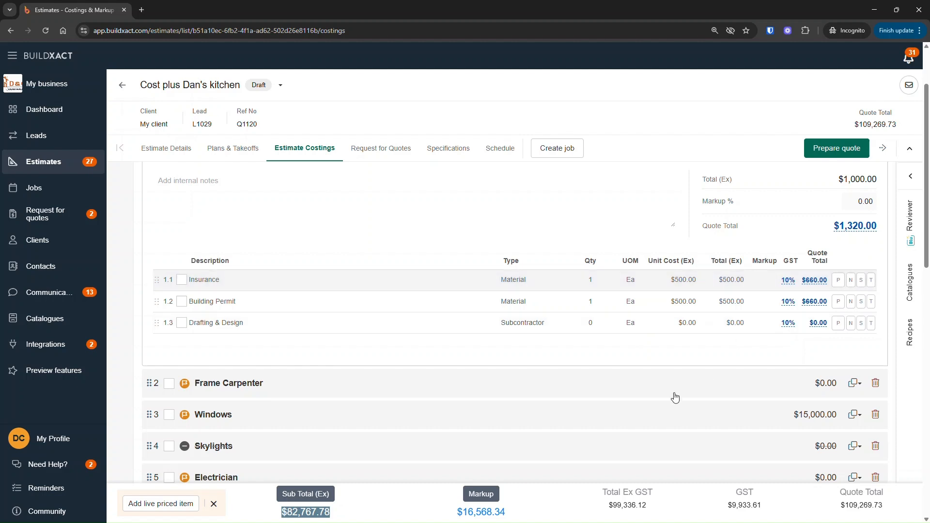
left_click(557, 512)
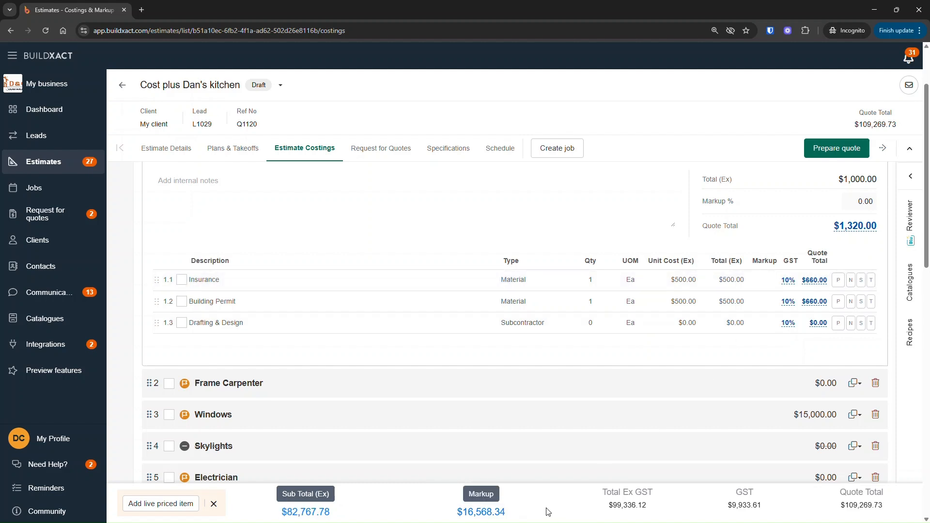
left_click(482, 513)
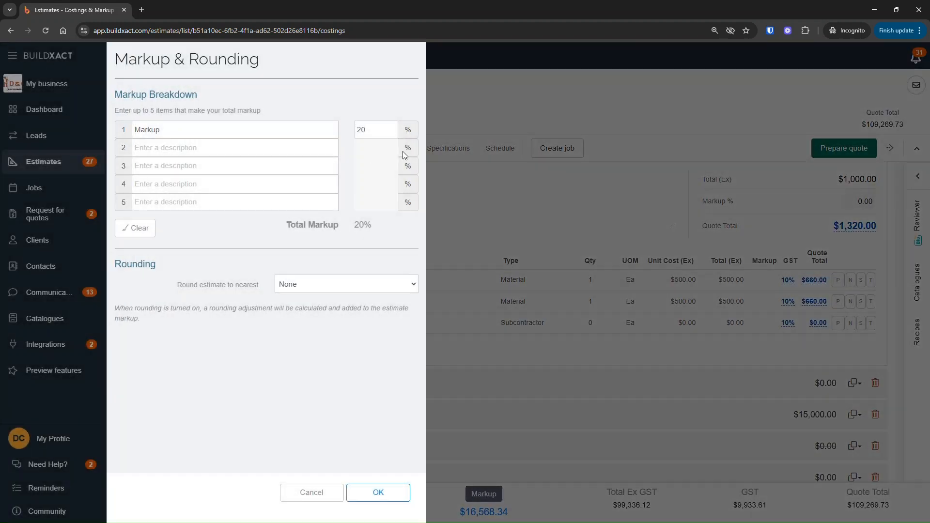
left_click_drag(377, 133, 249, 135)
left_click(309, 494)
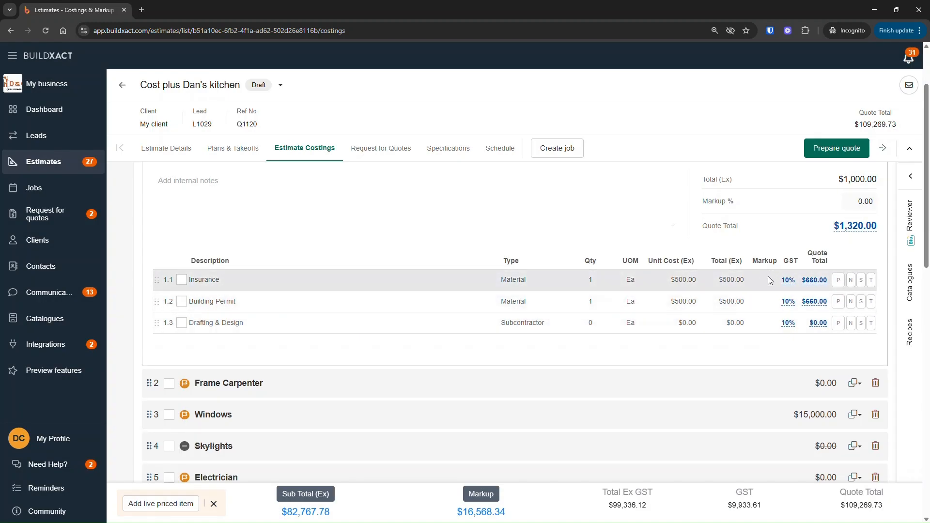
scroll(764, 289, "up", 2)
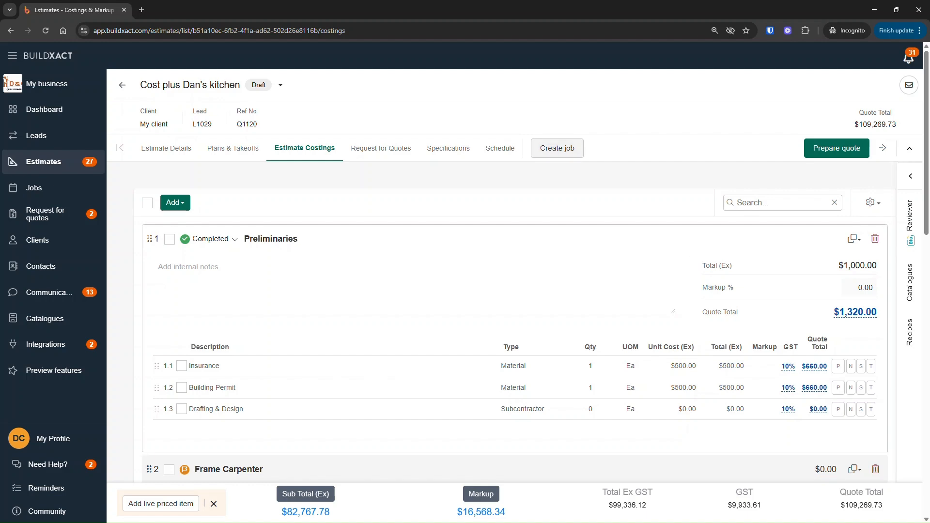
Open the existing cost-plus kitchen renovation job from the jobs list.
left_click(65, 195)
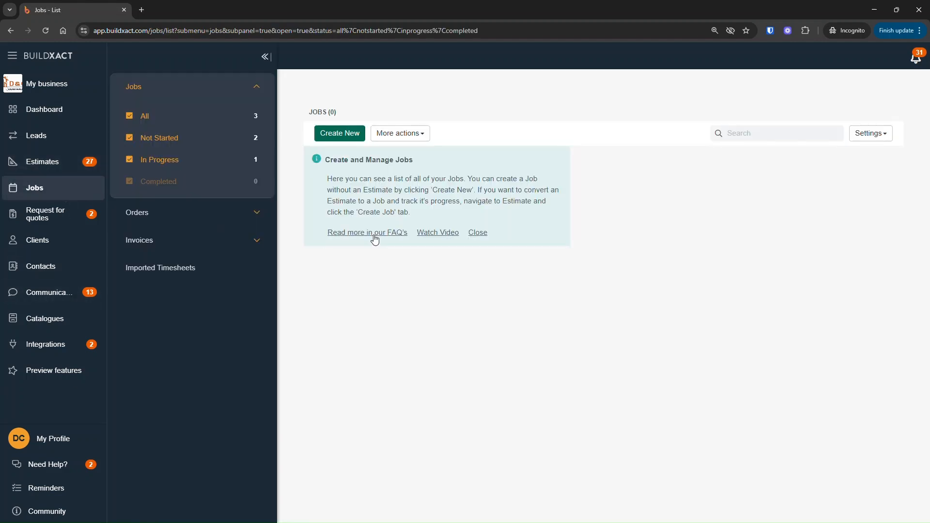
left_click(357, 205)
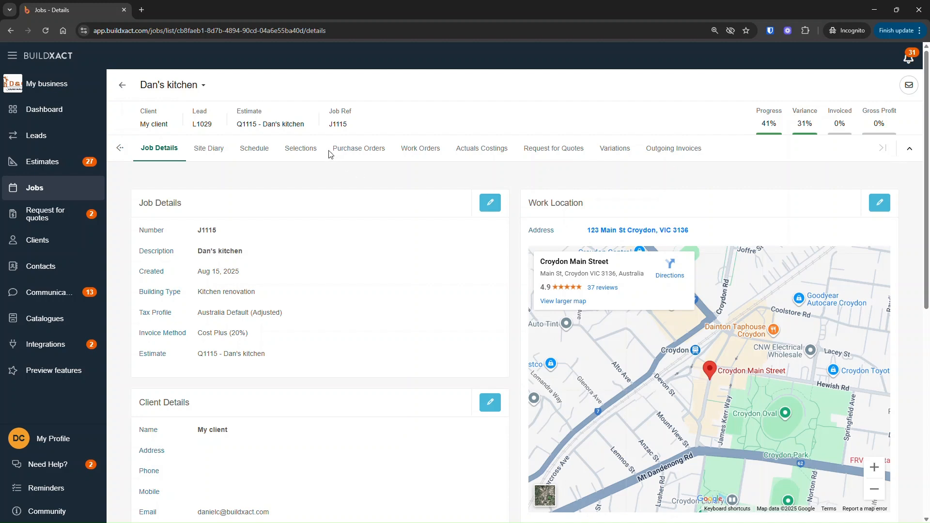
left_click_drag(330, 150, 446, 153)
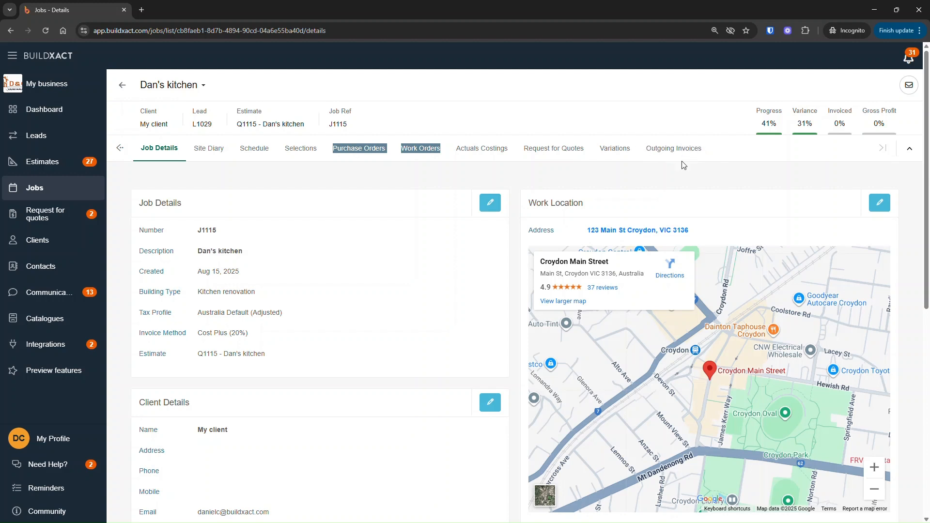
In the job's actual costings, set the actual total of the Insurance item under Preliminaries to $450 and save.
left_click(488, 150)
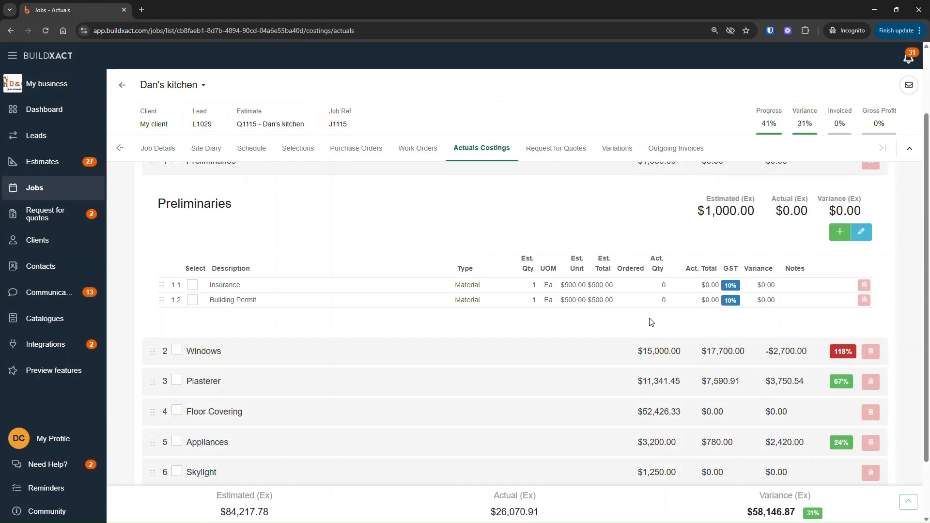
left_click(697, 285)
left_click(695, 289)
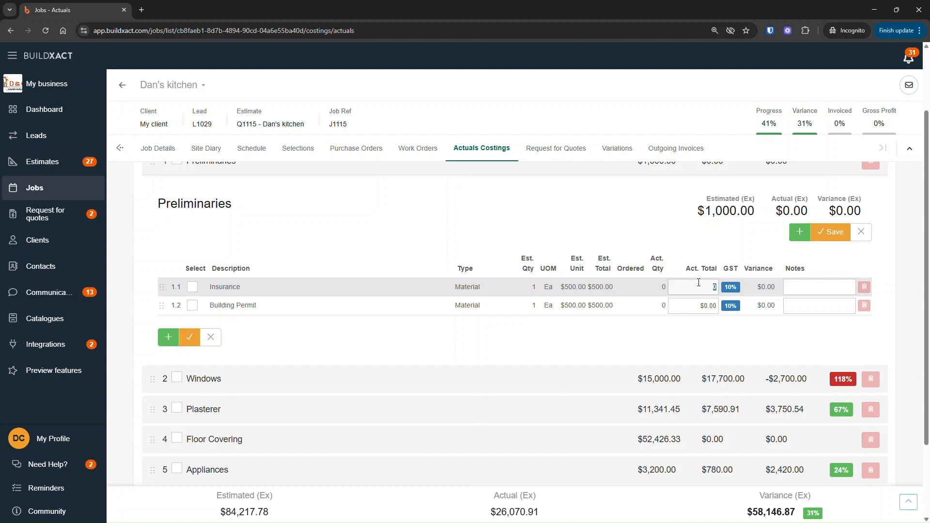
left_click(697, 287)
type("4500")
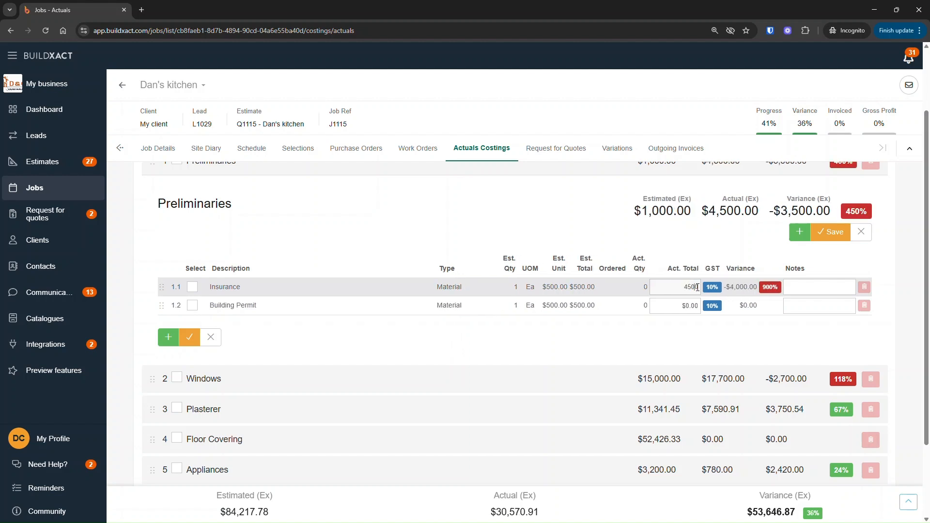
key("Delete")
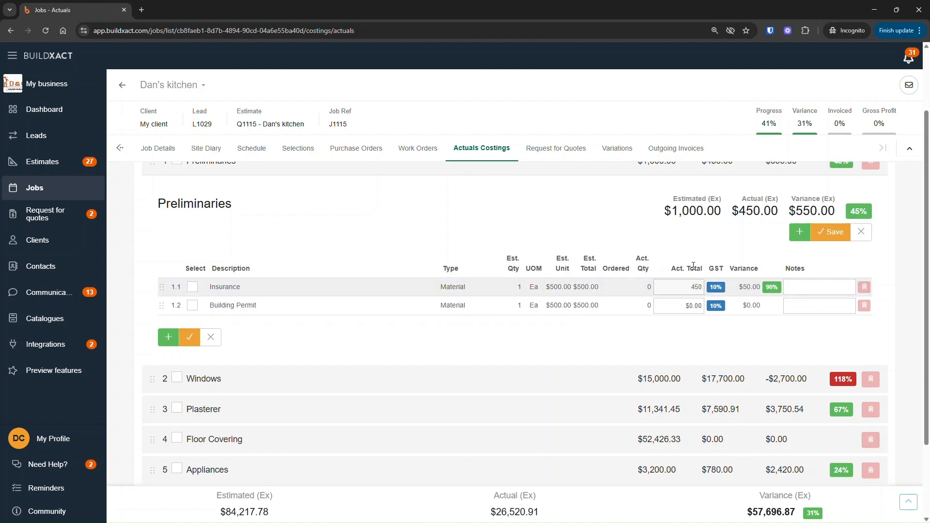
double_click(684, 287)
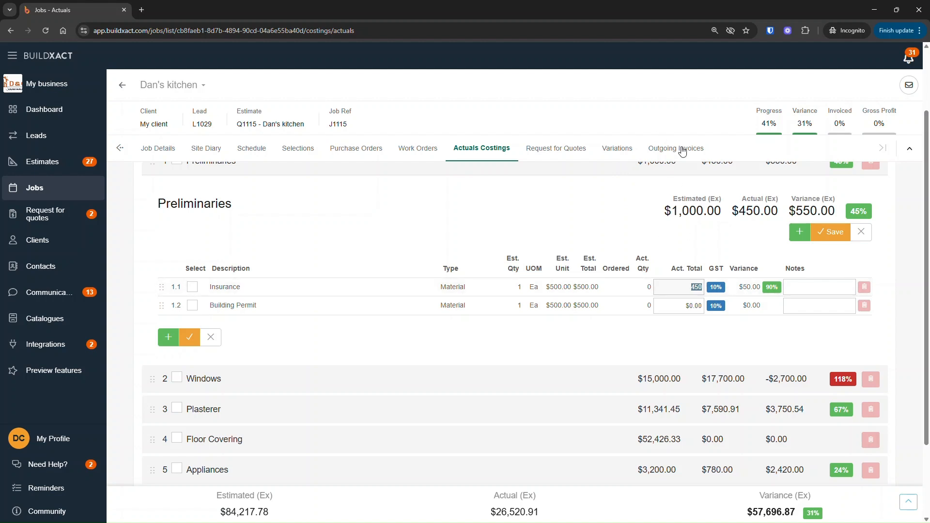
left_click(723, 230)
left_click(830, 232)
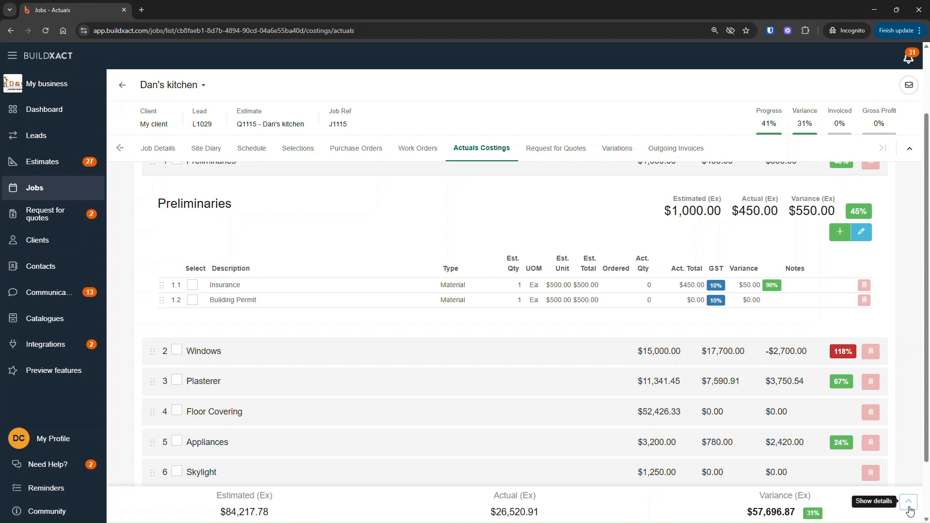
Expand the costing summary details and examine how actual costs split into purchase orders, work orders and other.
left_click(909, 508)
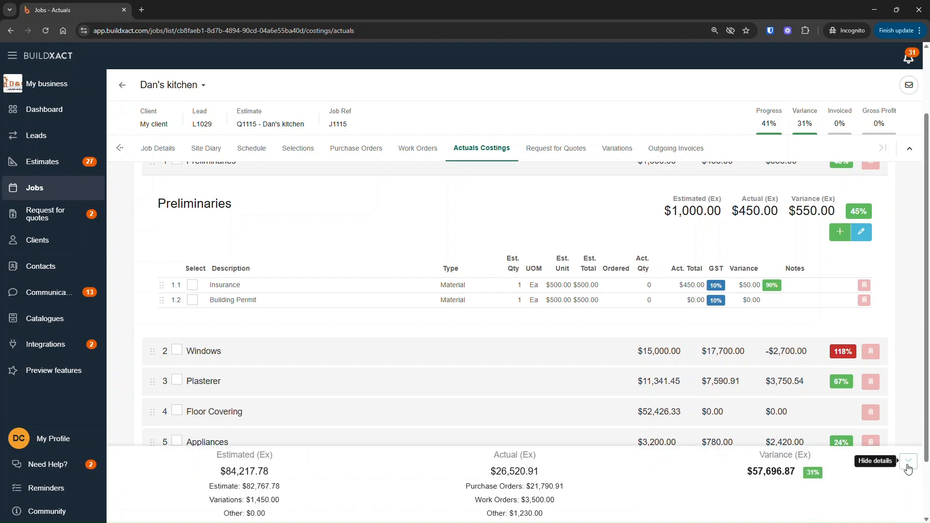
left_click_drag(483, 514, 574, 516)
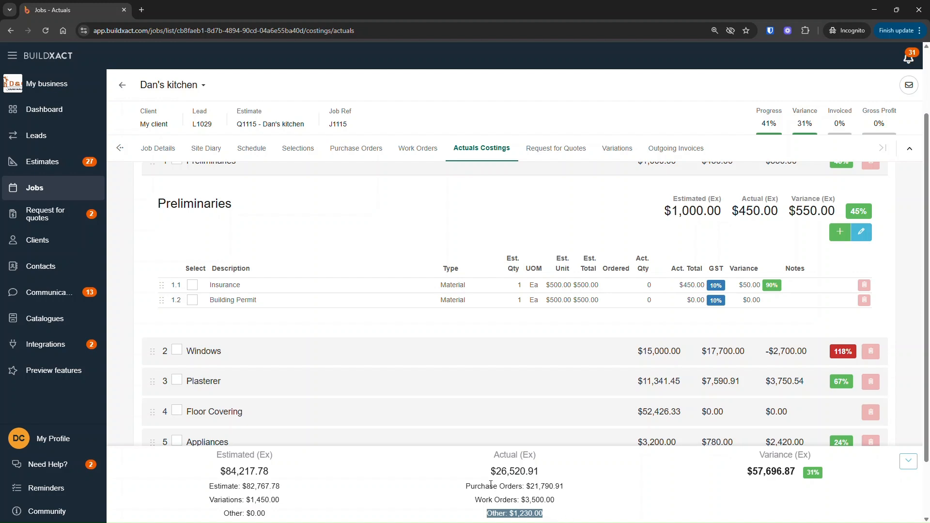
left_click_drag(464, 486, 575, 501)
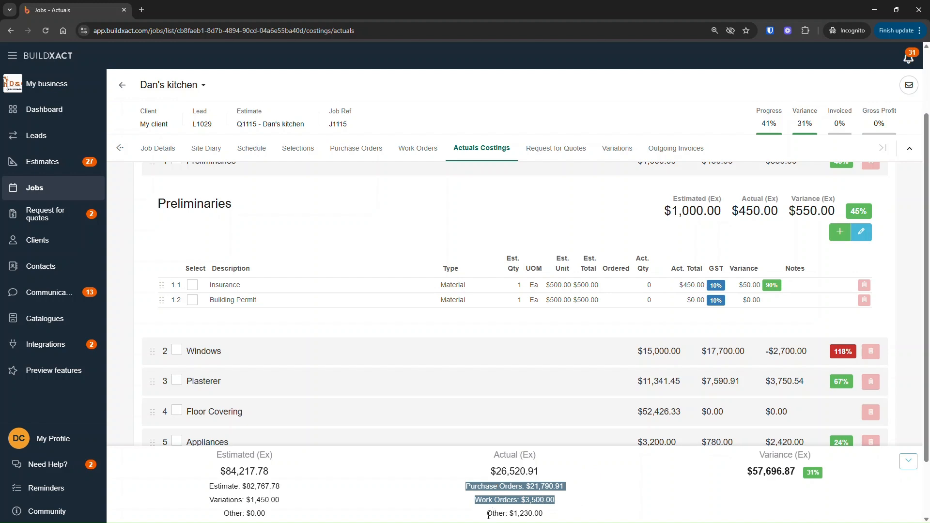
left_click_drag(486, 513, 557, 518)
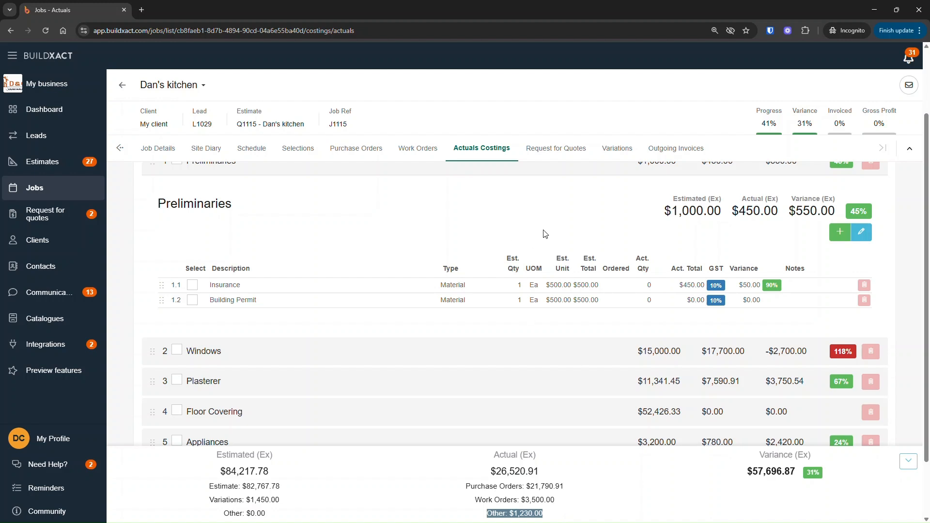
left_click(542, 216)
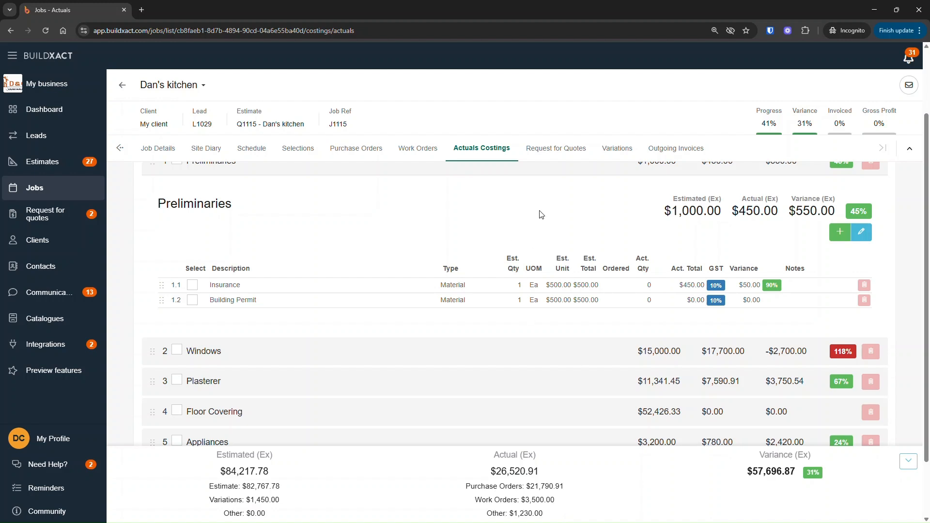
Open the completed Timesheet W/C 18/8 work order, review its invoice description and instructions, and save and close it.
left_click(421, 149)
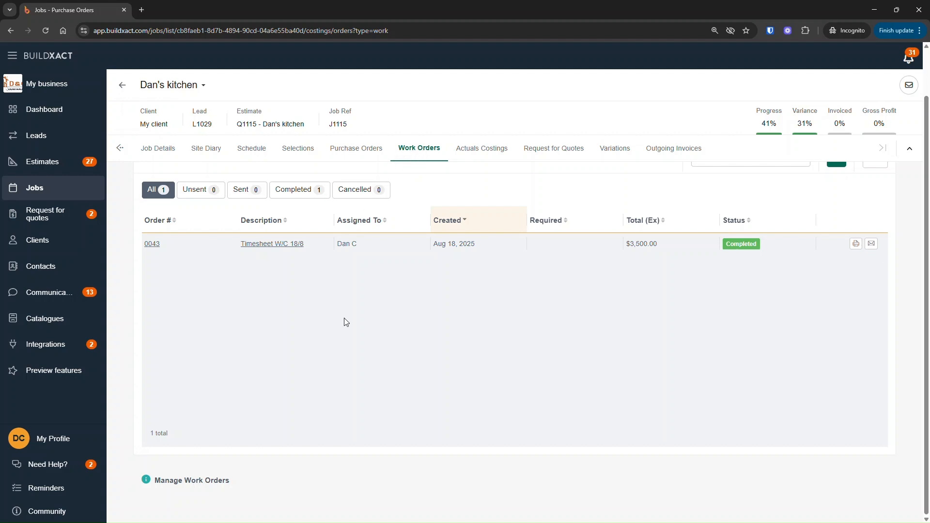
left_click(277, 246)
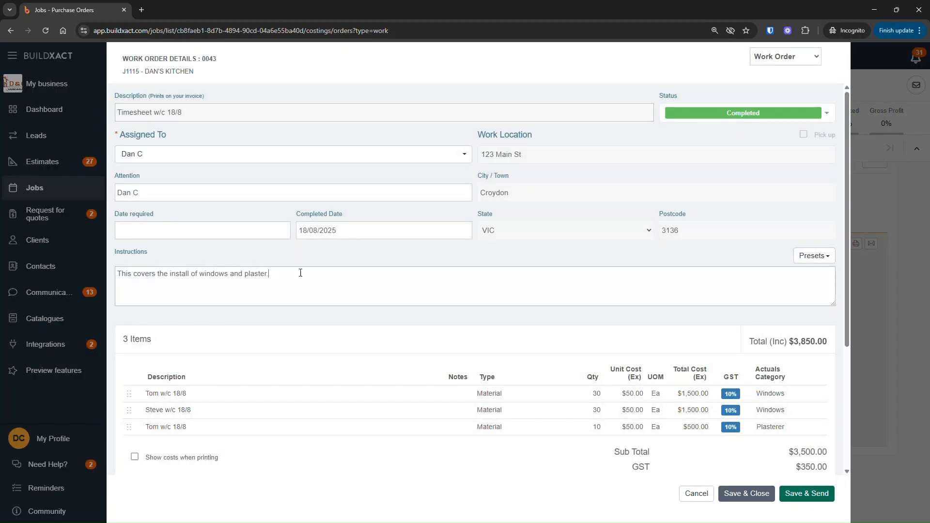
left_click_drag(300, 273, 101, 271)
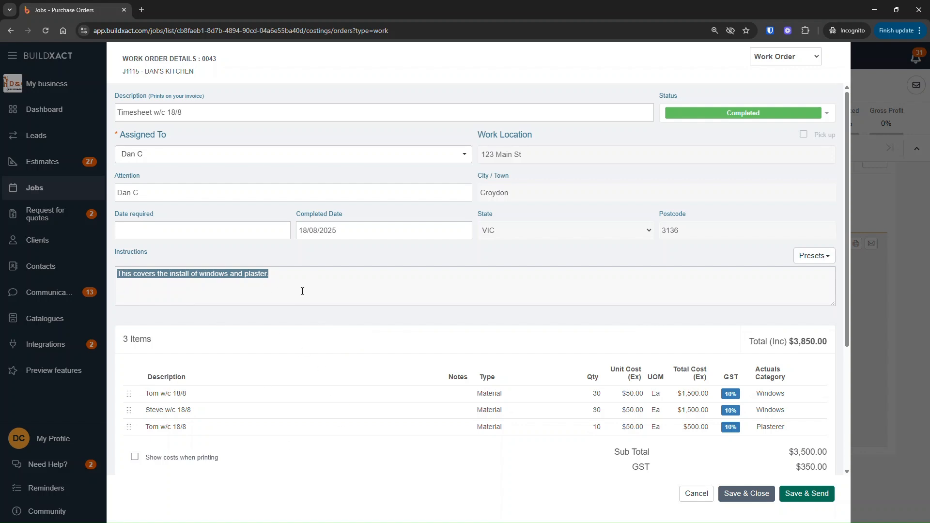
left_click_drag(302, 290, 120, 282)
triple_click(179, 112)
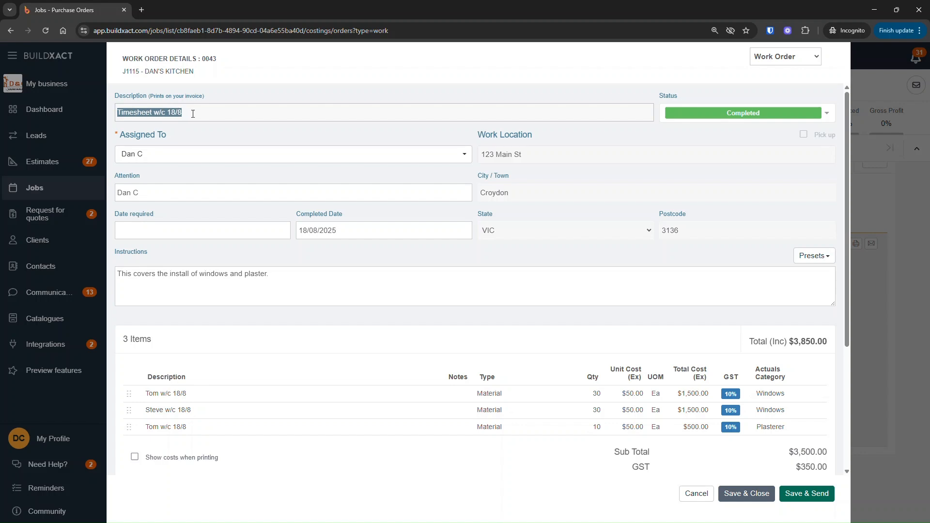
left_click_drag(153, 96, 212, 98)
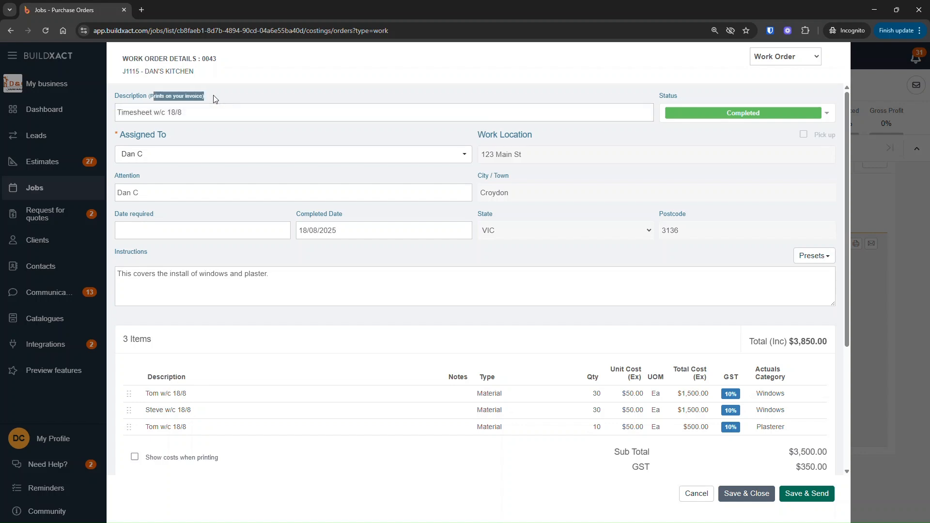
left_click(209, 112)
left_click_drag(188, 114, 116, 112)
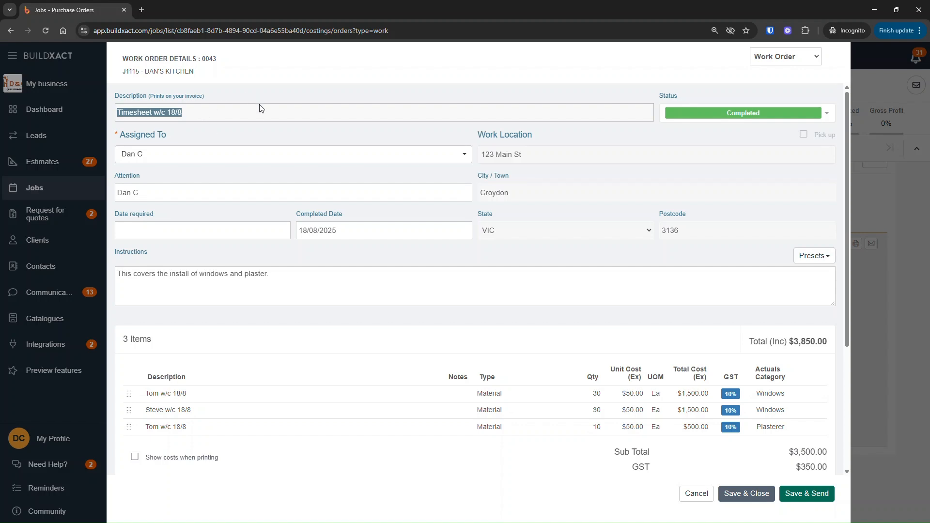
left_click_drag(299, 282, 118, 276)
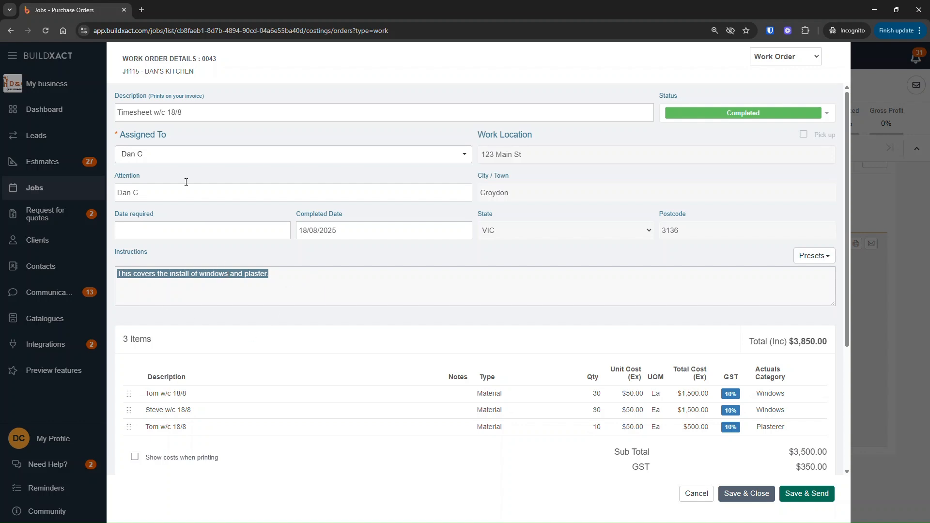
left_click(178, 93)
left_click_drag(170, 274, 225, 274)
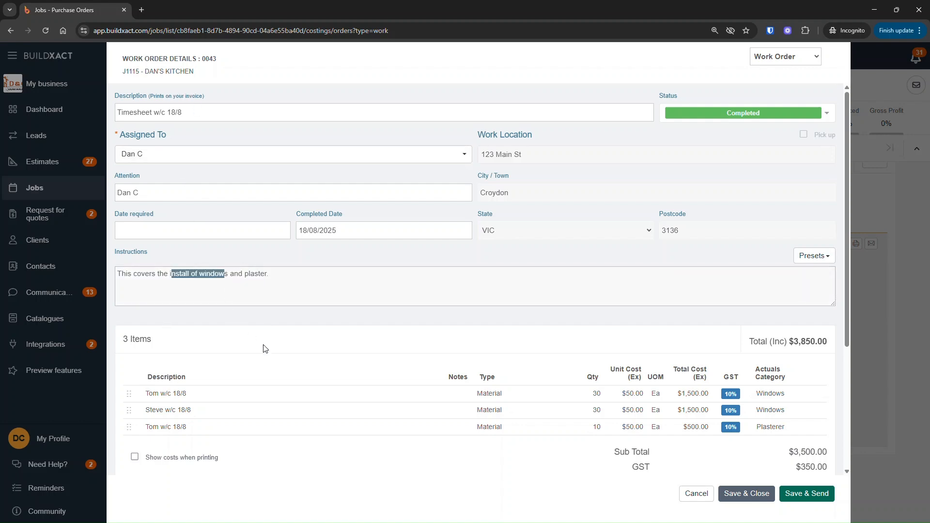
left_click(744, 493)
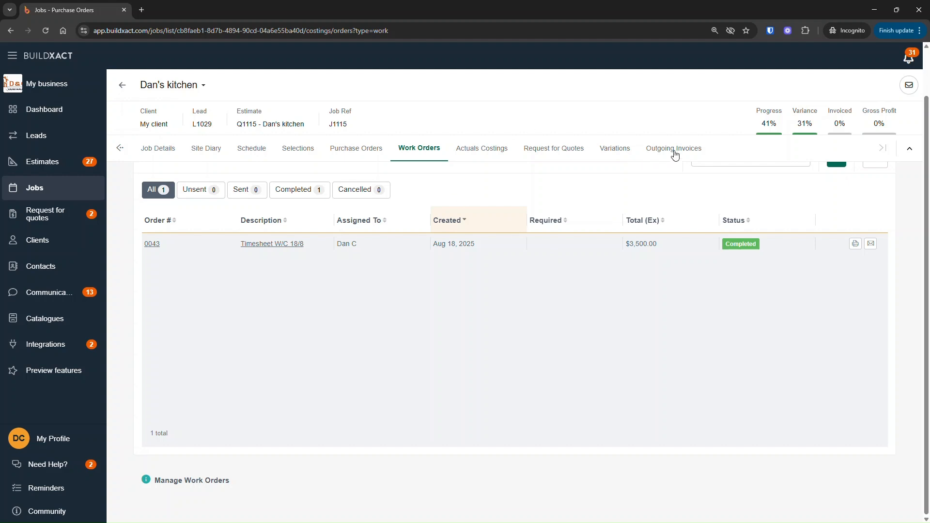
Open the job's outgoing invoices and select all three orders listed under Order Invoicing.
left_click(674, 151)
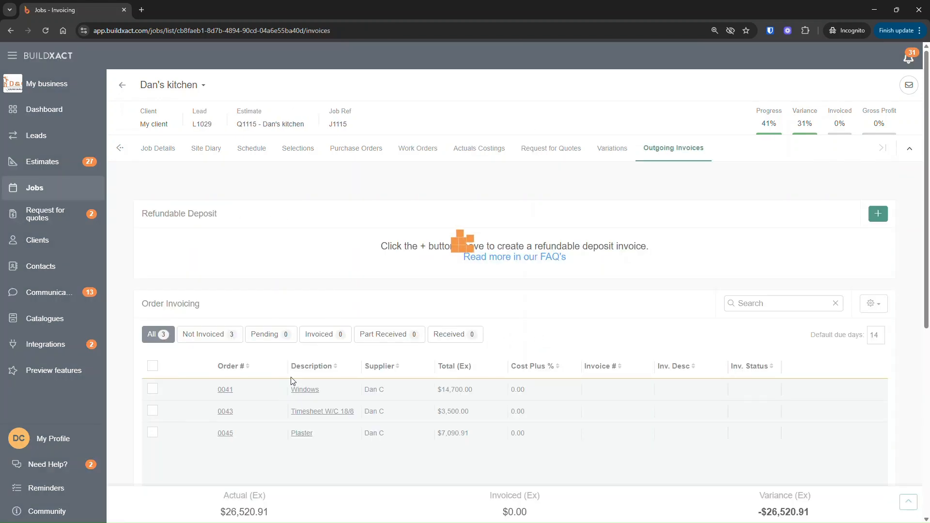
scroll(292, 381, "down", 3)
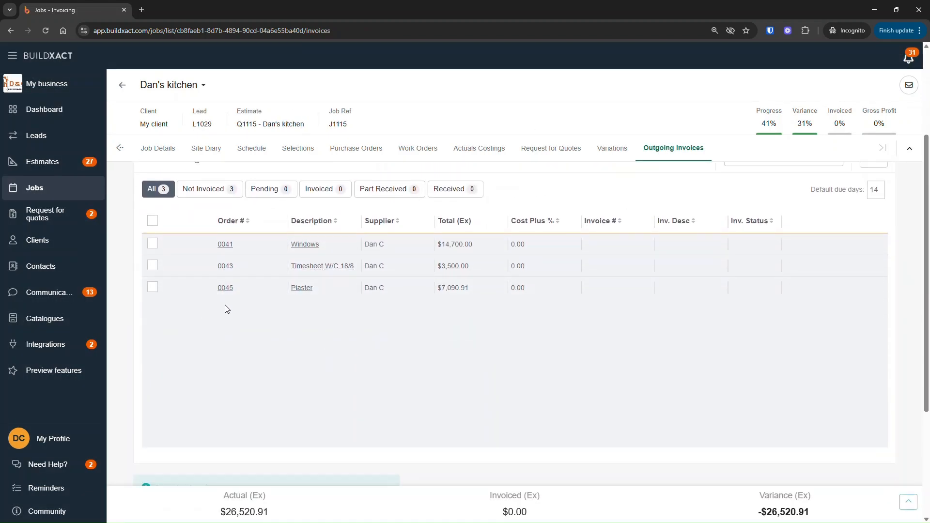
scroll(191, 312, "up", 1)
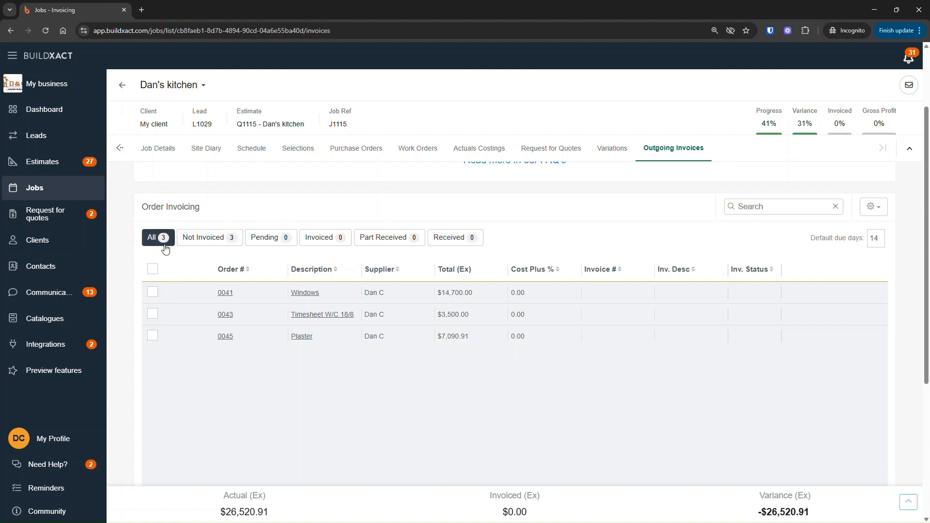
left_click(154, 271)
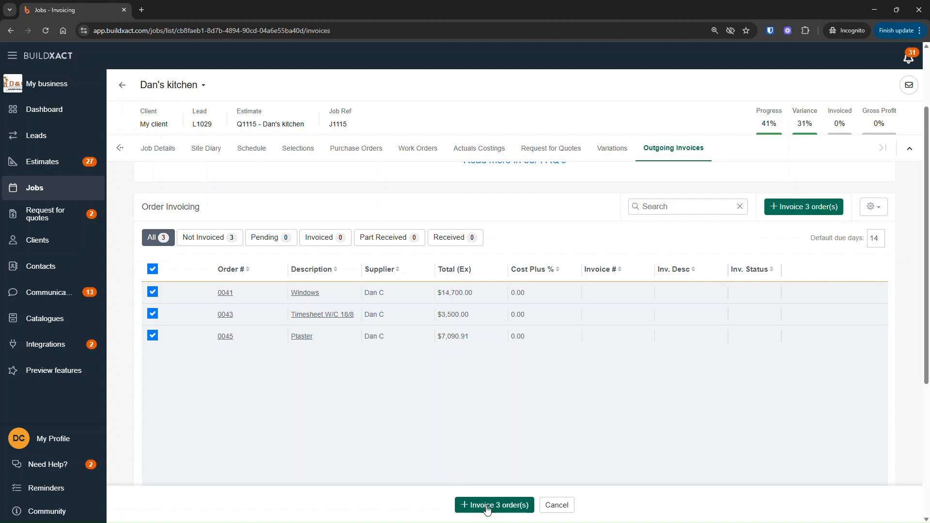
Filter the orders by Not Invoiced, select them all, return to the full list and create an invoice for the three orders.
left_click(205, 241)
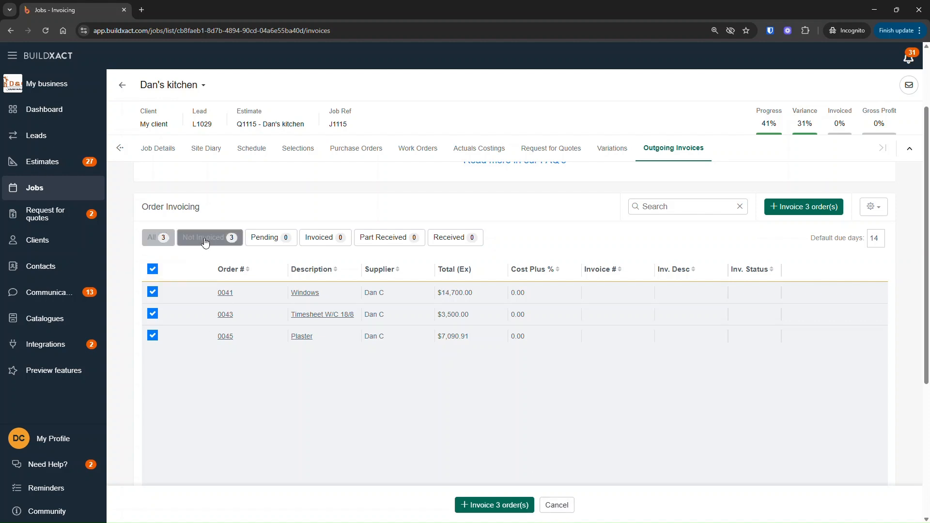
left_click(152, 269)
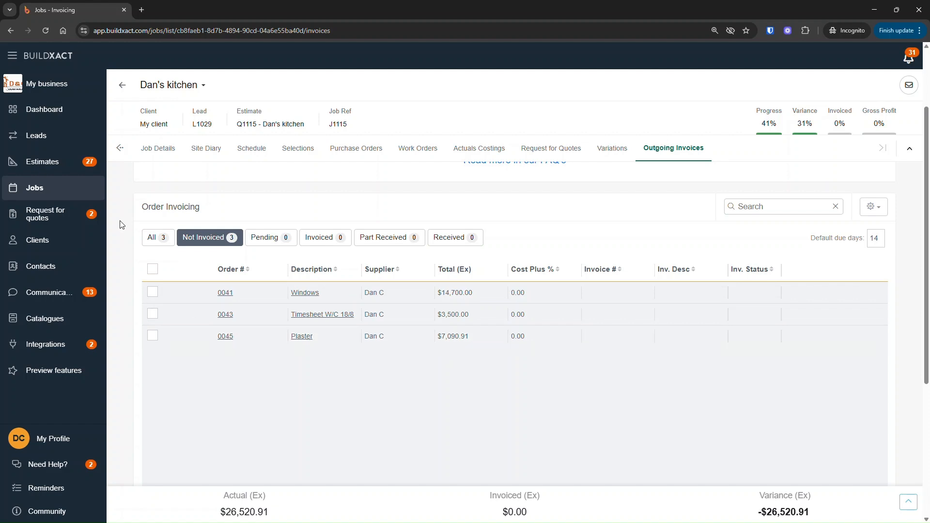
left_click(152, 269)
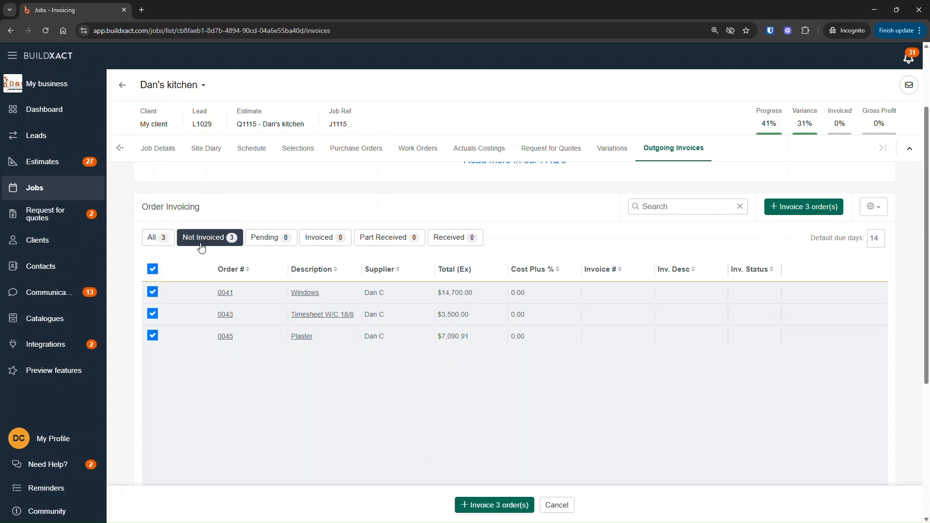
left_click(161, 241)
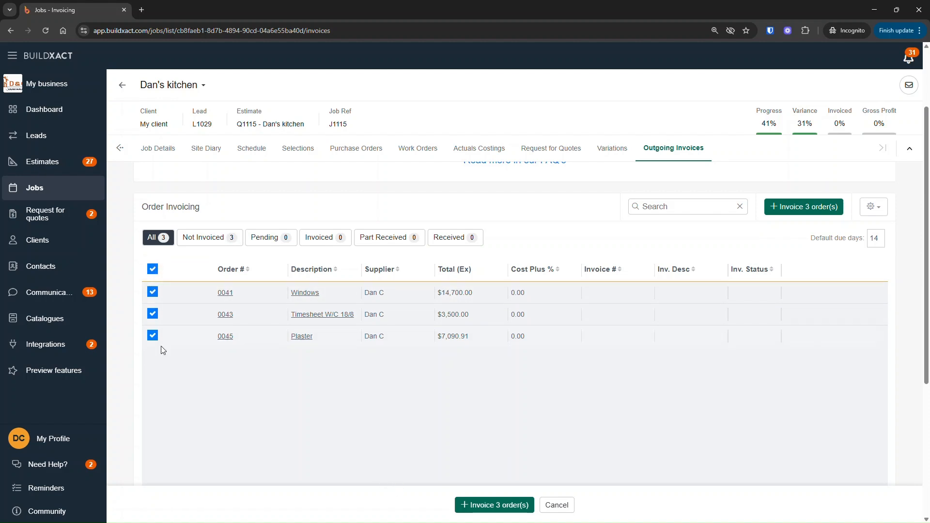
left_click(507, 504)
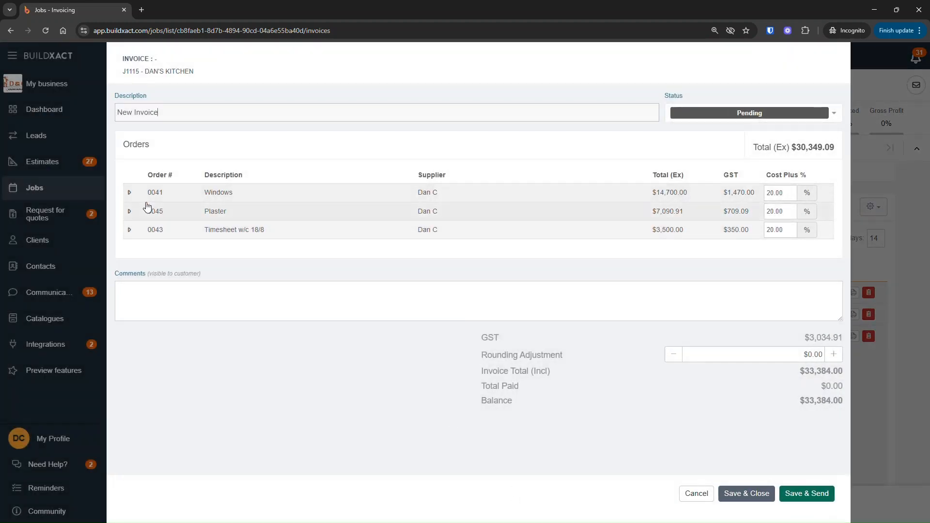
Expand the orders on the new invoice and review the line items behind each one.
left_click(130, 194)
left_click(150, 268)
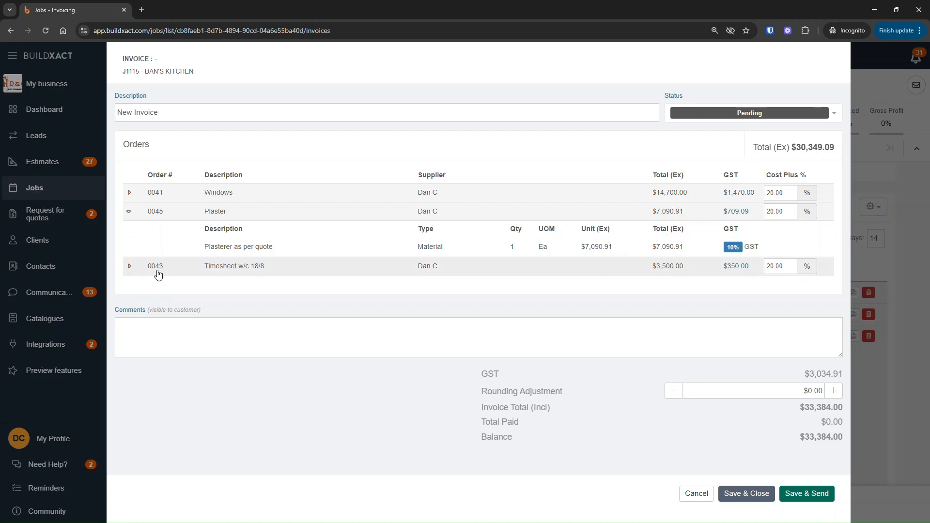
left_click(151, 267)
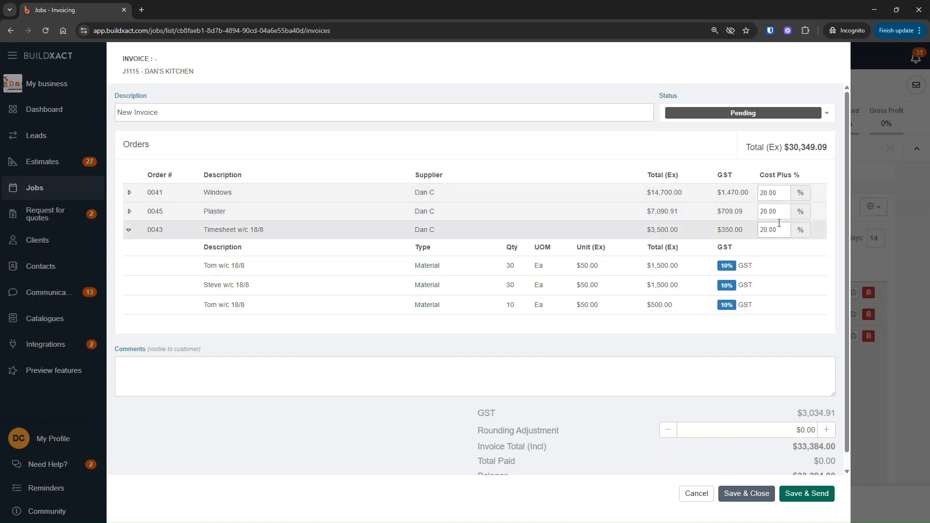
Edit the Cost Plus percentage of the Windows order on the invoice, re-entering 20%.
left_click(778, 193)
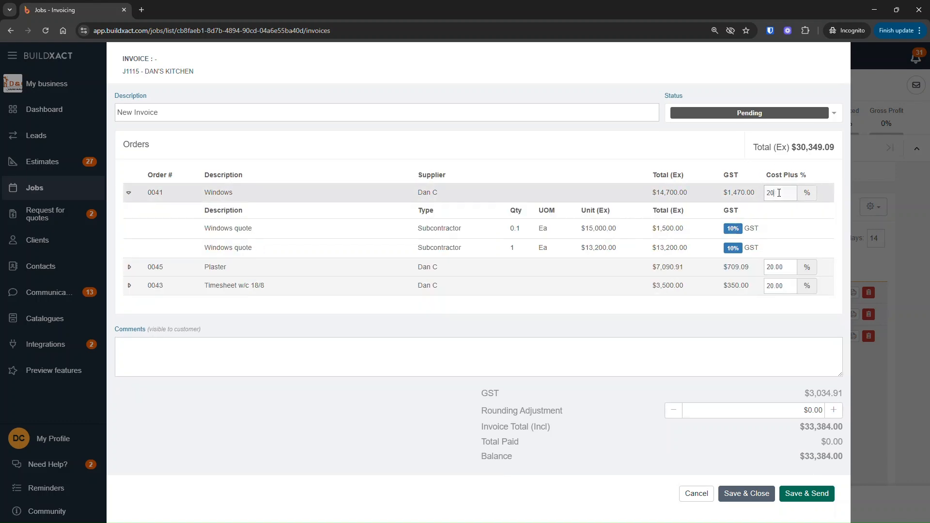
type("1")
key("BackSpace")
type("20")
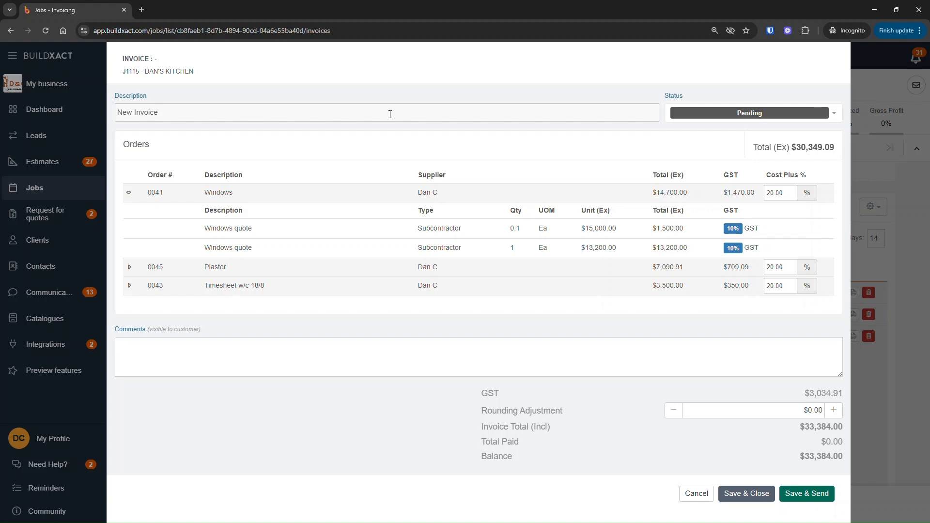
Describe the invoice as "August invoice", add the customer comment "Notes", and save and close it without sending.
triple_click(390, 114)
type("August invoice")
left_click(207, 360)
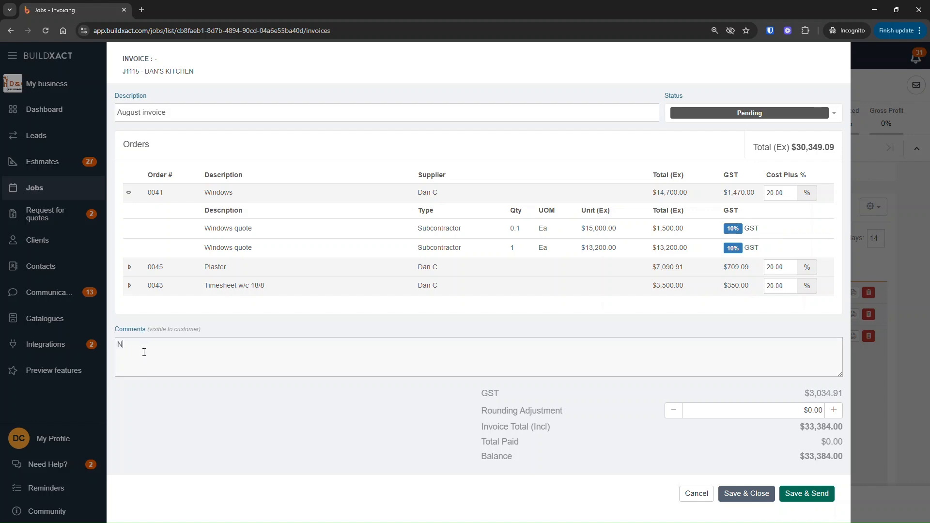
type("Notes")
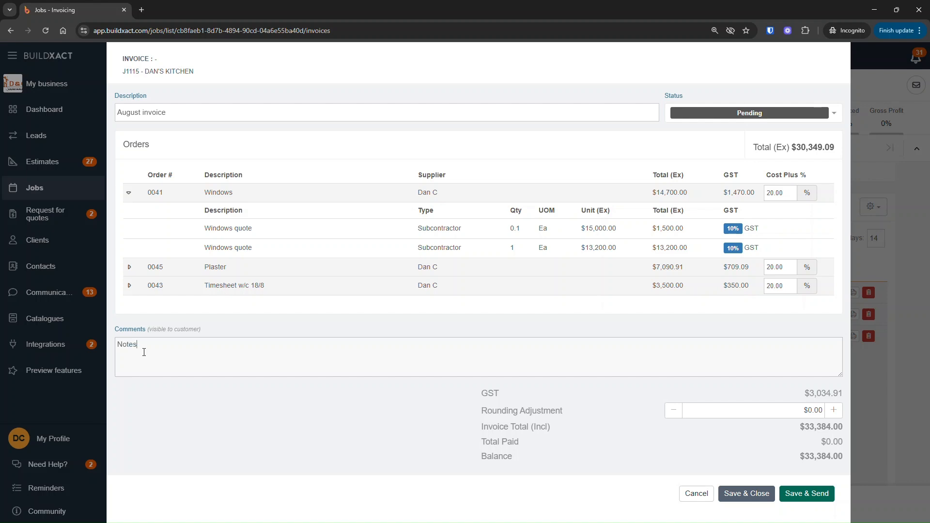
left_click(749, 497)
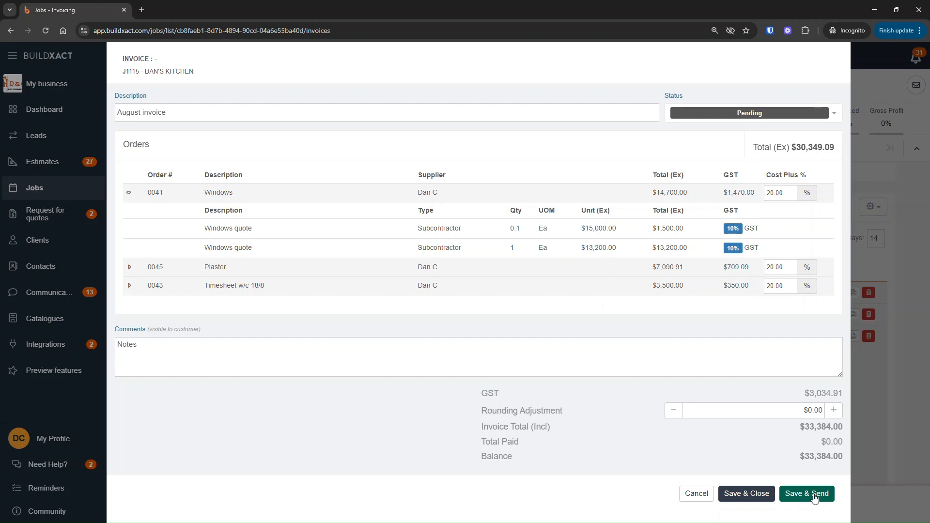
left_click(747, 493)
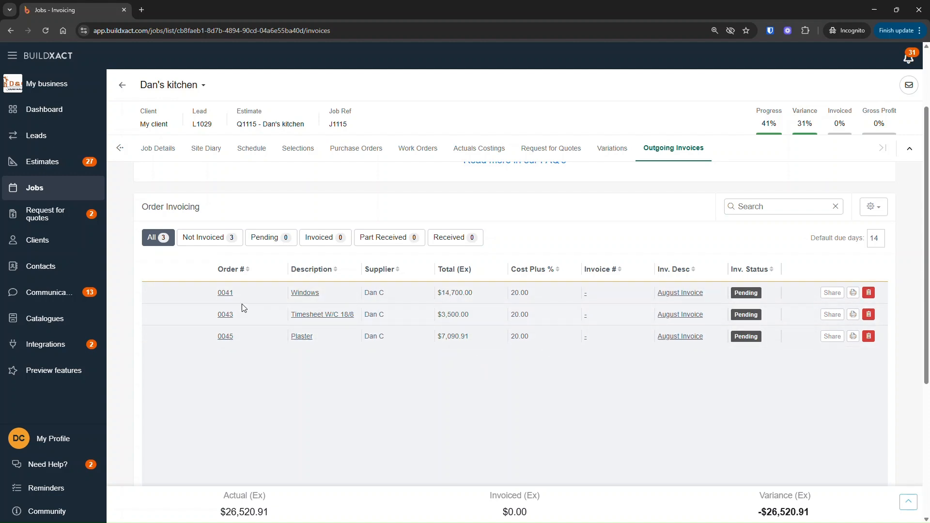
Review the order details and the invoice number, description and status columns of the invoiced orders.
left_click_drag(203, 270, 567, 274)
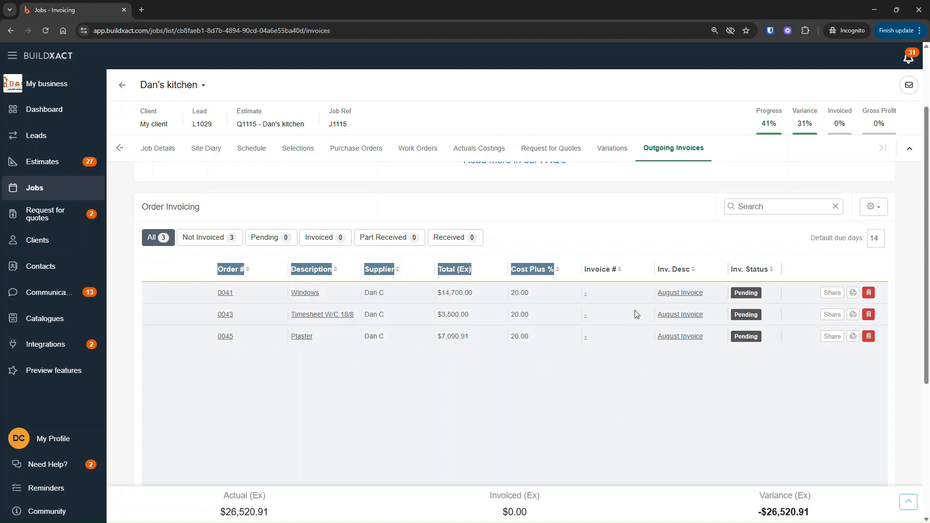
left_click_drag(806, 271, 598, 273)
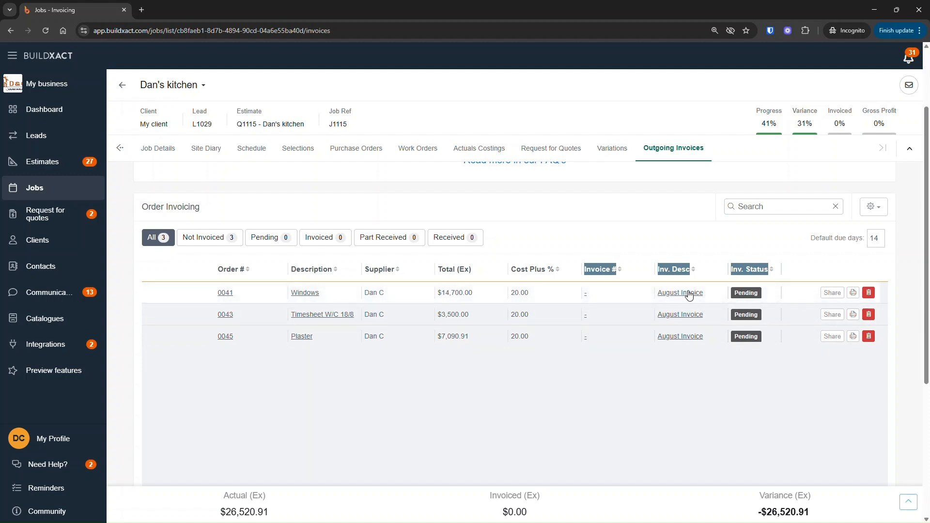
left_click(717, 380)
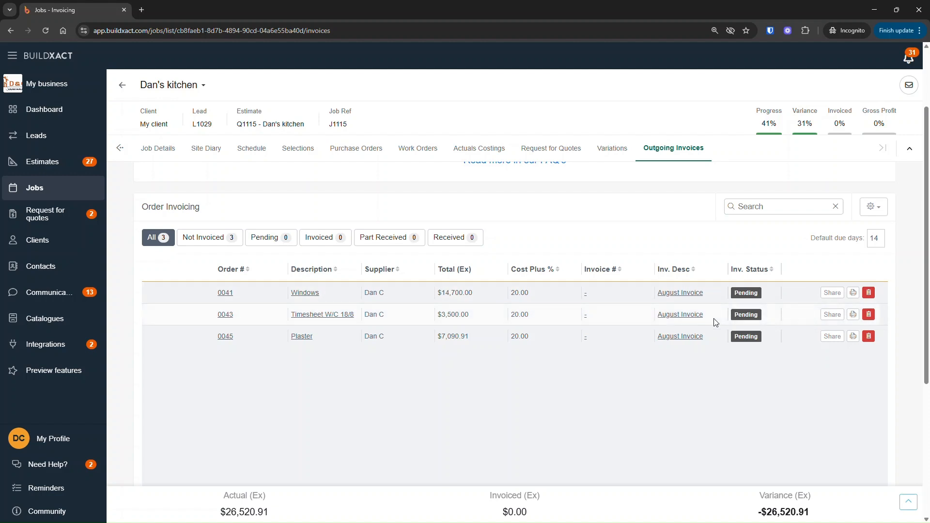
Turn off the cost plus breakdown and order instructions options for order invoicing.
left_click(881, 208)
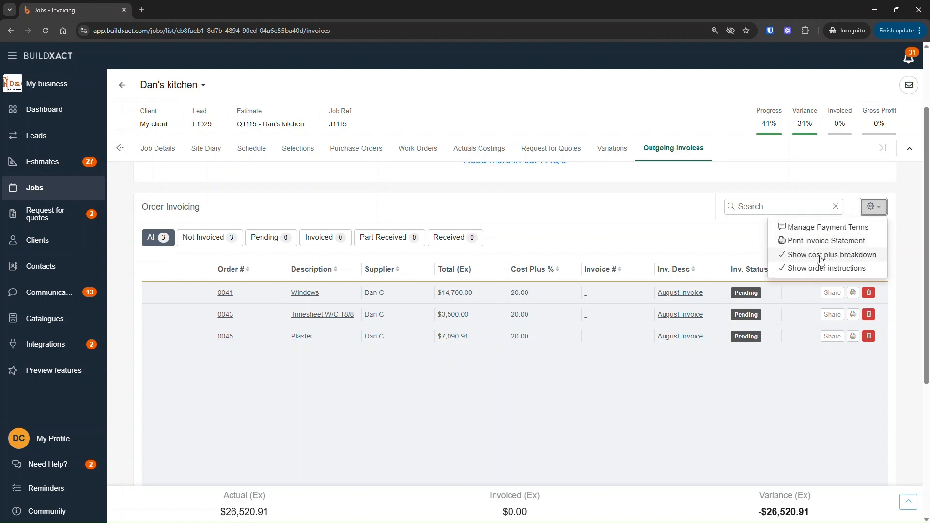
left_click(821, 259)
left_click(873, 206)
left_click(827, 268)
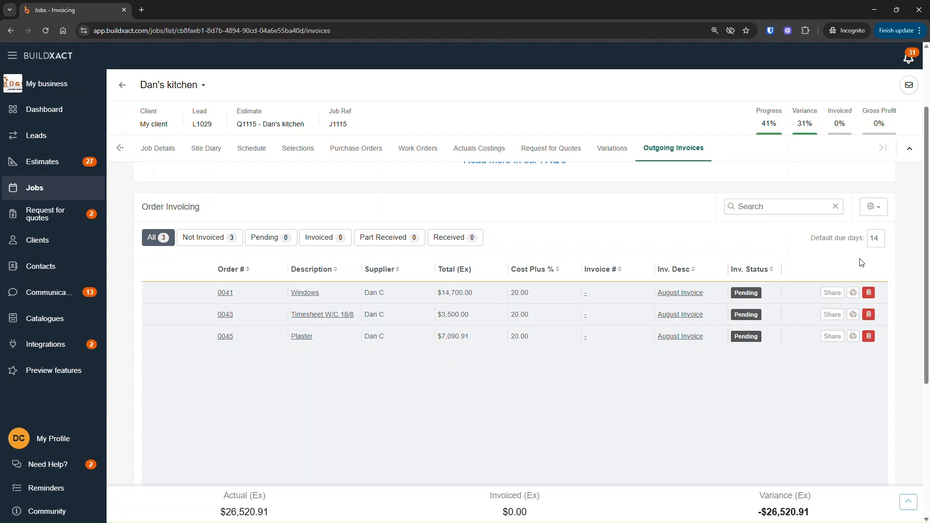
left_click(880, 212)
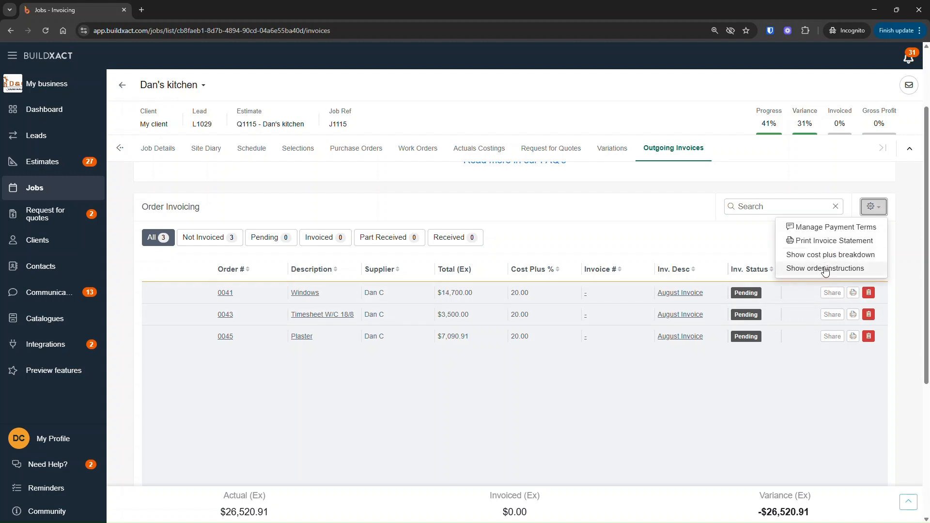
Generate the August invoice report as a PDF, open it and enlarge it to 125%.
left_click(852, 293)
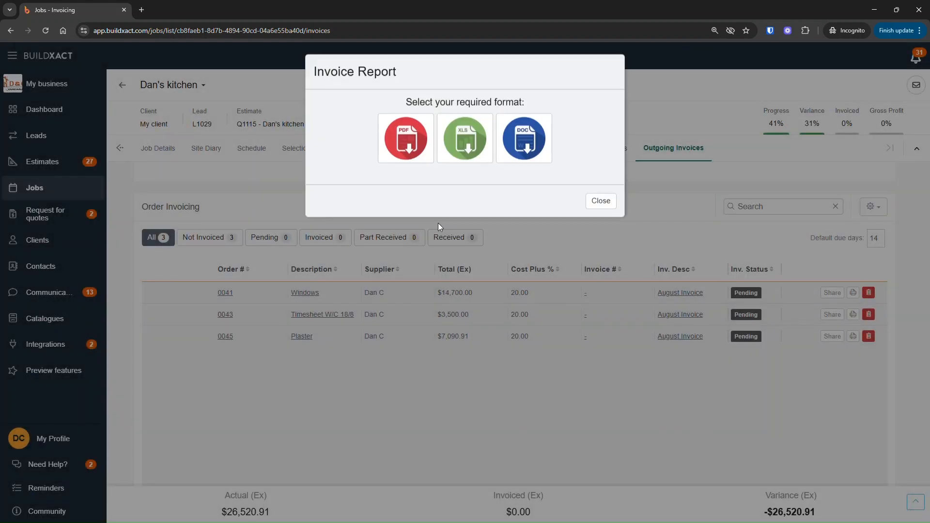
left_click(403, 163)
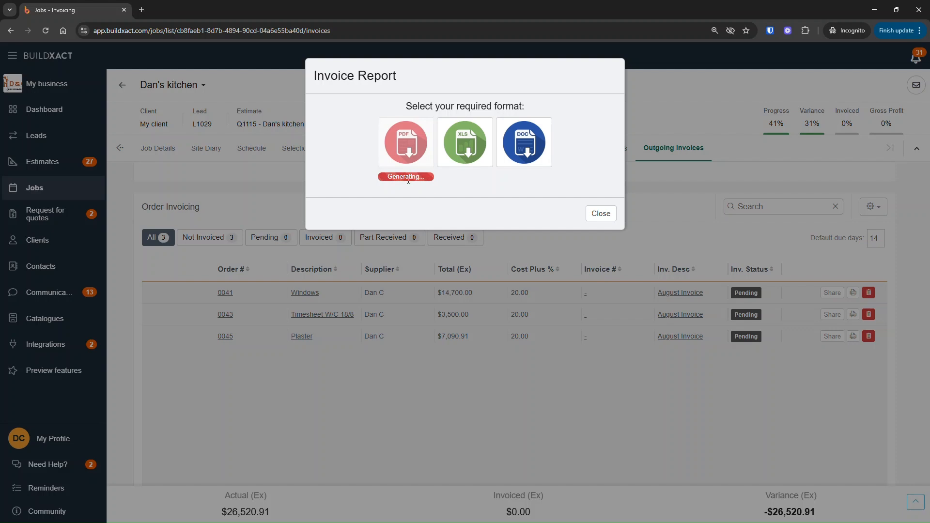
left_click(407, 178)
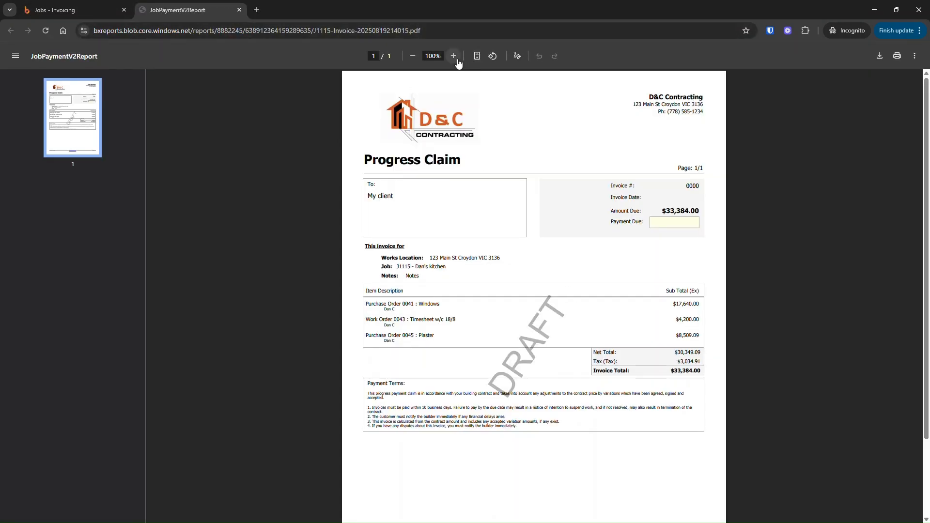
left_click(453, 57)
left_click(454, 56)
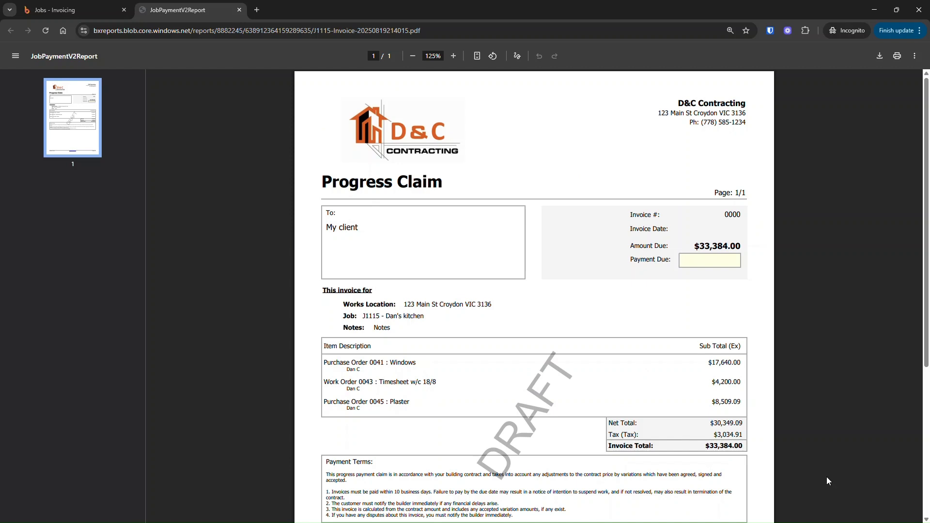
Examine the draft progress claim's item descriptions, looking at the order names and the supplier line under each.
scroll(574, 276, "down", 1)
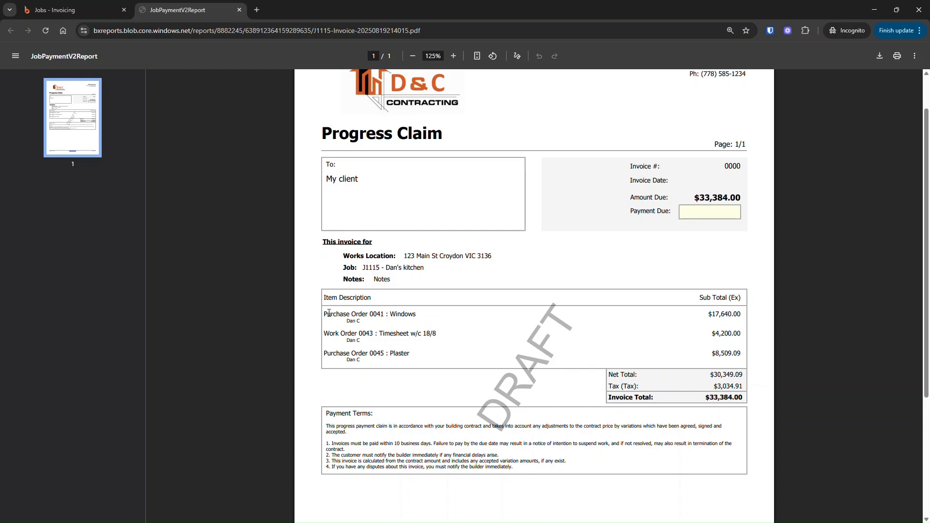
double_click(398, 314)
left_click_drag(324, 316, 361, 363)
left_click(353, 334)
double_click(352, 321)
left_click(364, 364)
left_click_drag(347, 321, 361, 363)
left_click(359, 342)
left_click(367, 367)
left_click_drag(346, 321, 361, 344)
left_click_drag(348, 361, 361, 364)
double_click(375, 315)
left_click_drag(349, 326, 358, 323)
Return to the job's outgoing invoices and turn on the cost plus breakdown option for order invoicing.
left_click(58, 10)
left_click(601, 221)
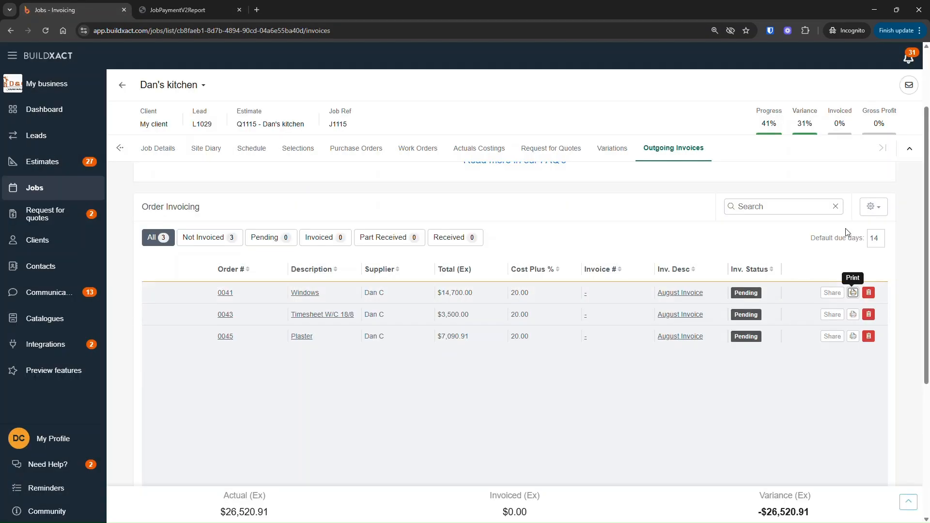
left_click(869, 209)
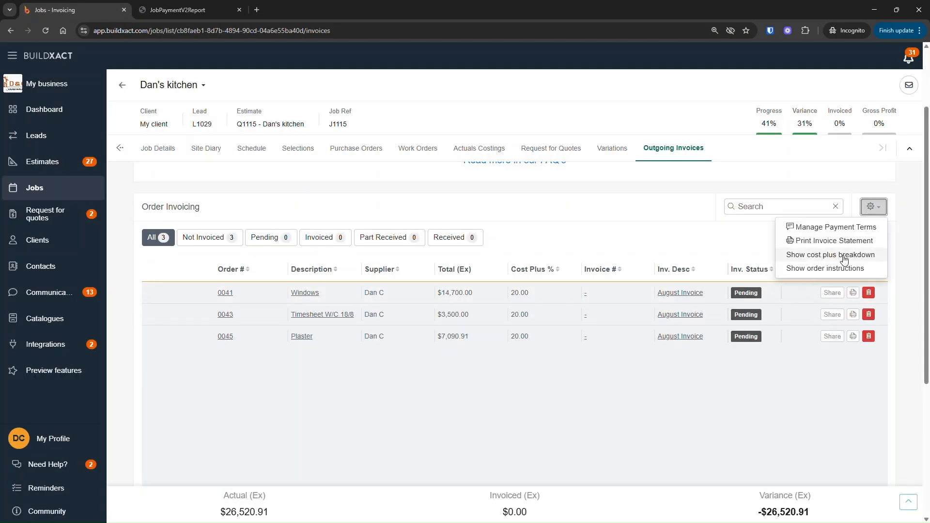
left_click(831, 255)
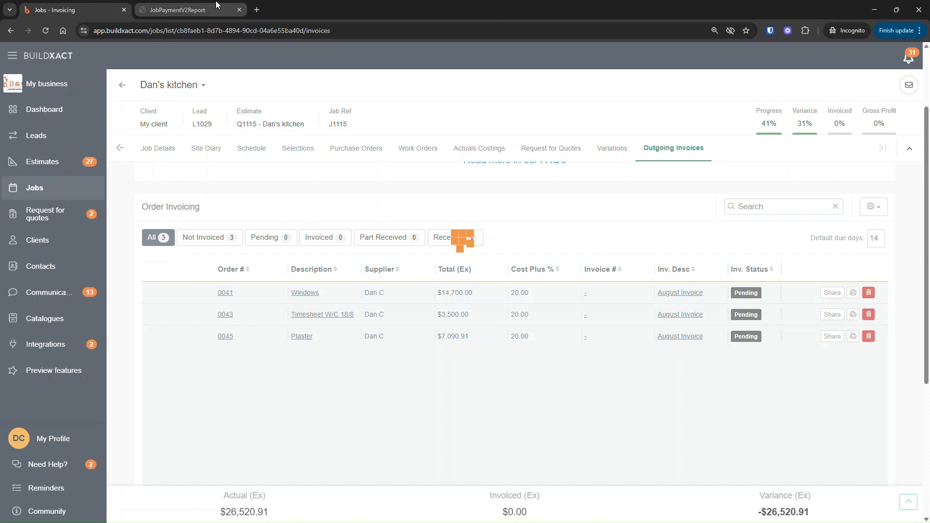
Revisit the draft invoice PDF and review its Windows, Timesheet and Plaster order lines.
left_click(204, 9)
left_click_drag(337, 314, 409, 316)
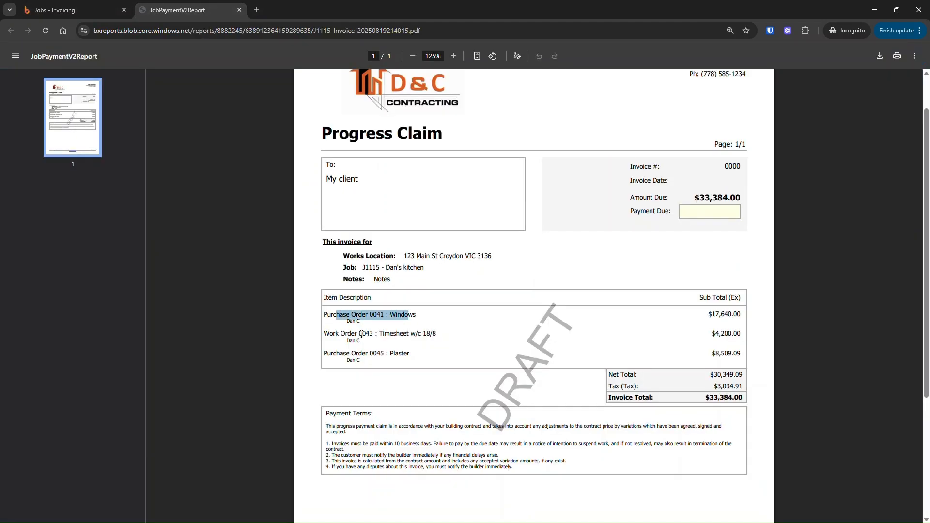
left_click_drag(348, 334, 377, 356)
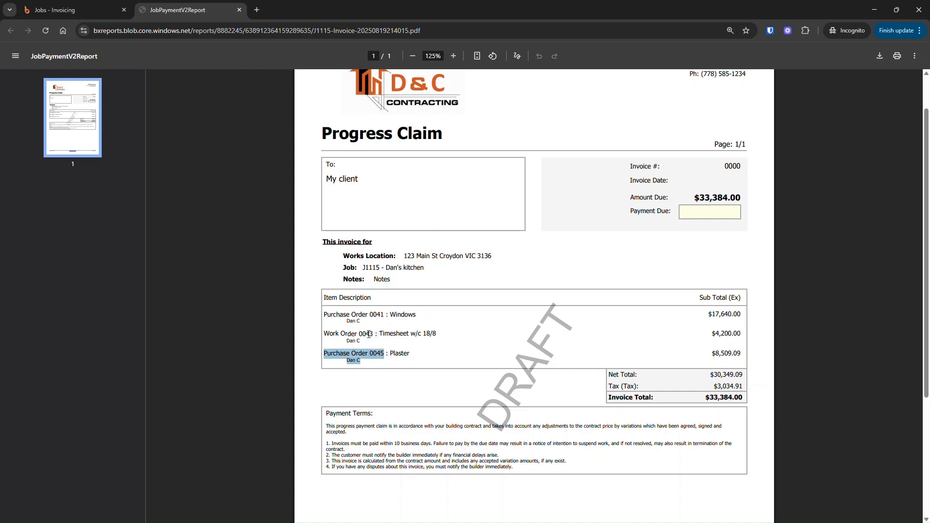
Go back to the outgoing invoices and turn on the order instructions option for order invoicing.
left_click(86, 7)
left_click(874, 207)
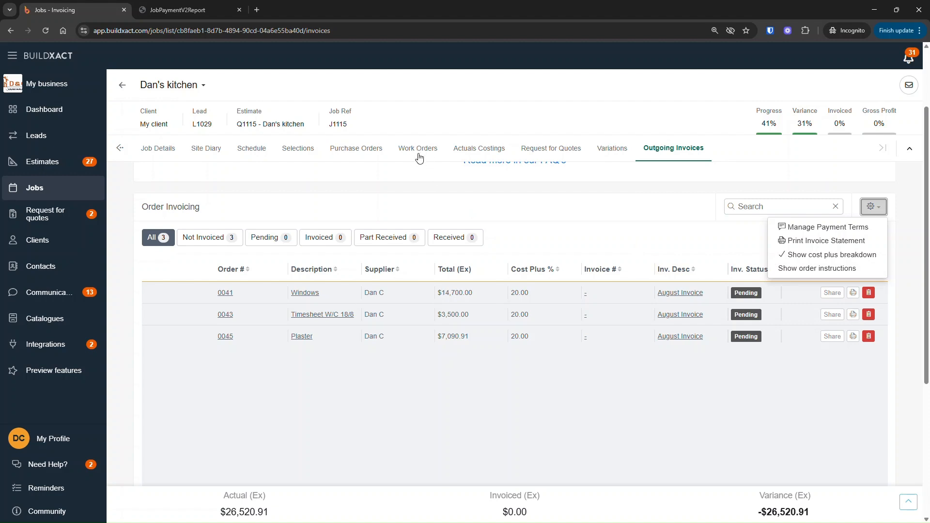
left_click(826, 270)
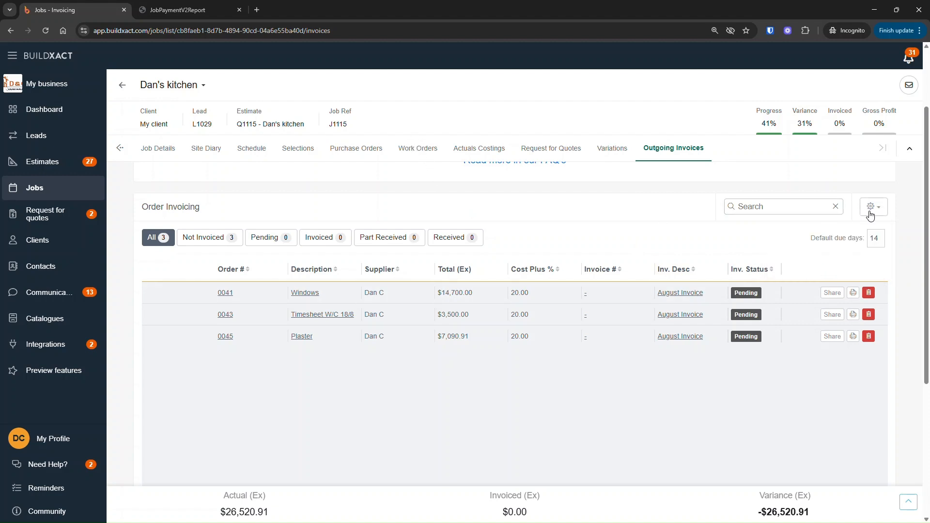
Generate the Windows order's draft invoice as a PDF and view its item descriptions at 150% zoom.
left_click(853, 293)
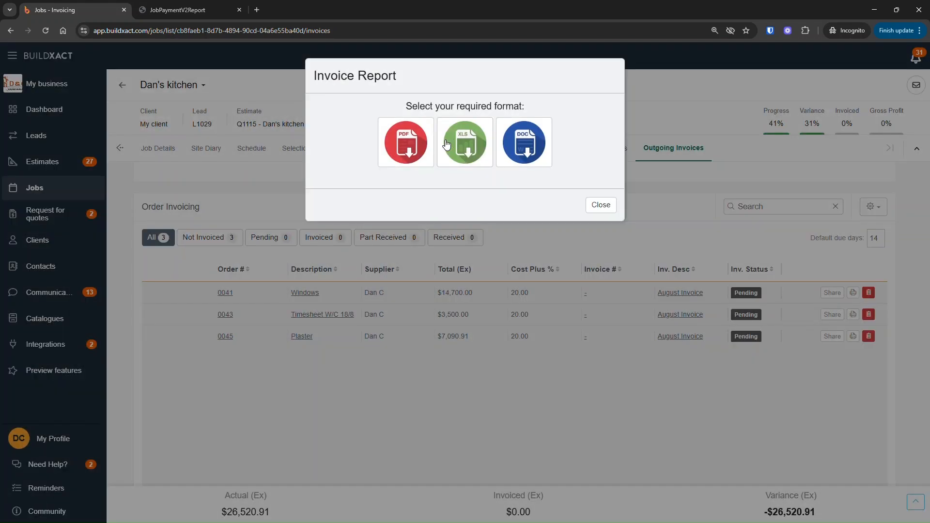
left_click(405, 147)
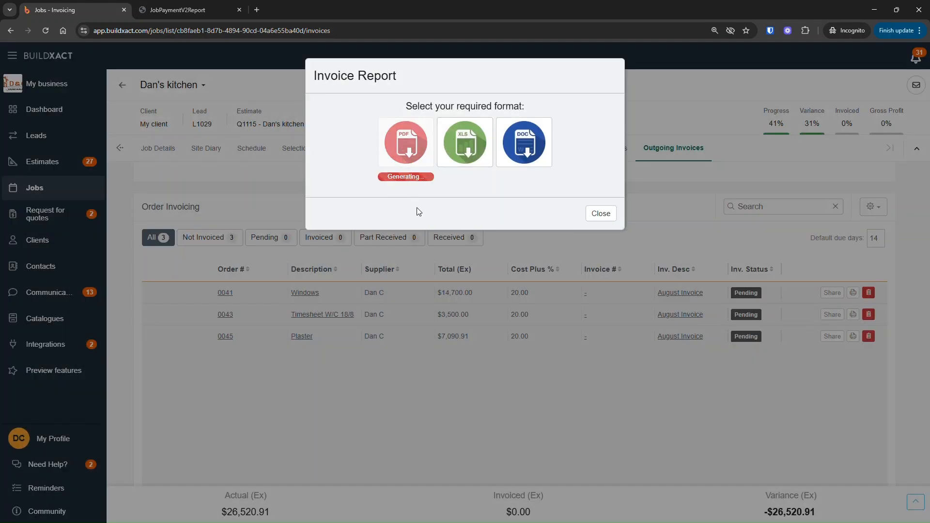
left_click(406, 177)
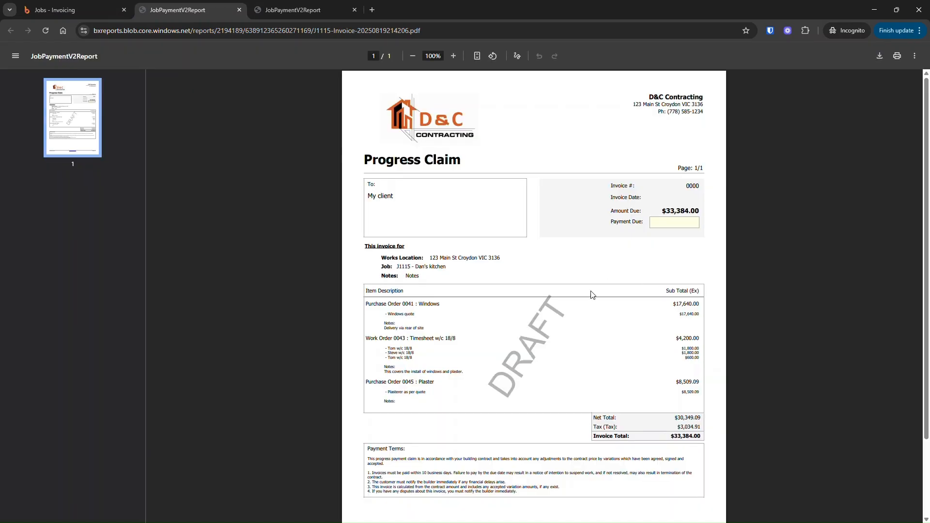
left_click(453, 55)
left_click(453, 55)
left_click(453, 56)
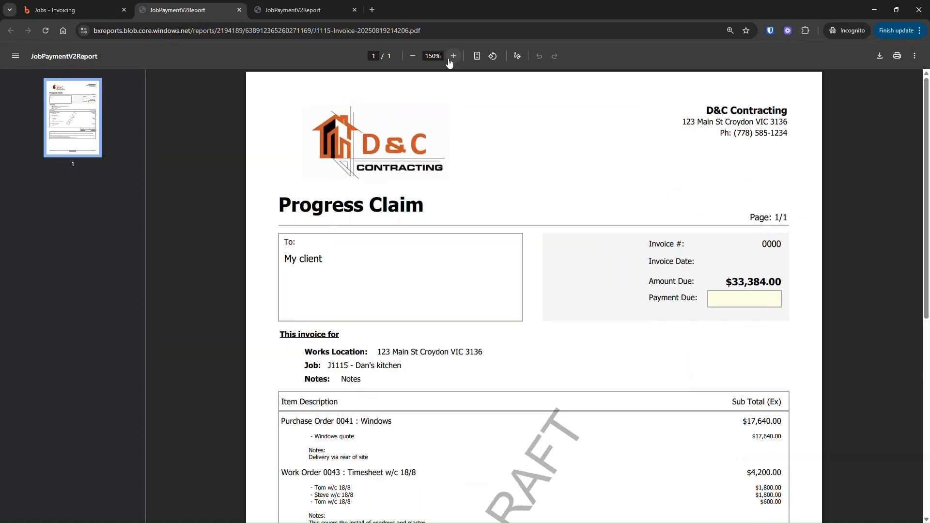
scroll(465, 184, "down", 3)
scroll(352, 328, "down", 1)
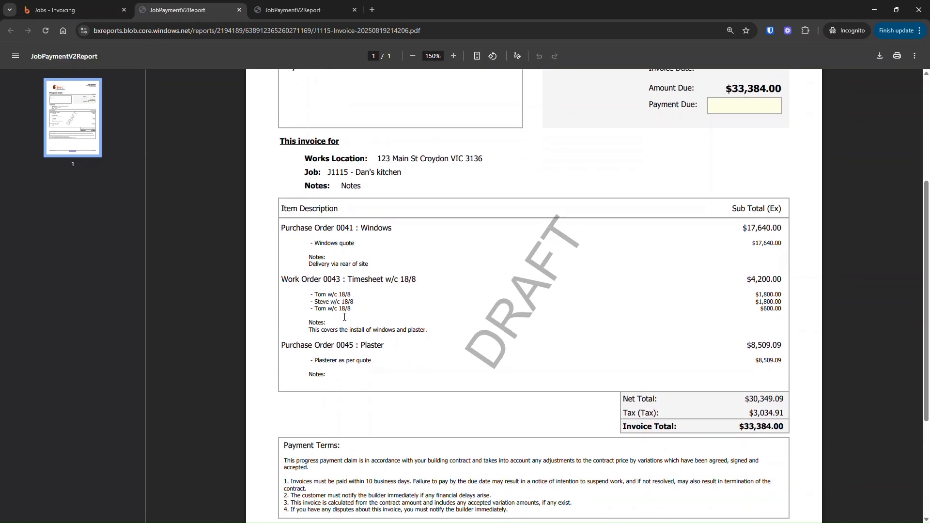
Examine the order instructions in the draft invoice, highlighting the notes under the Windows and Timesheet orders.
left_click_drag(314, 266, 292, 267)
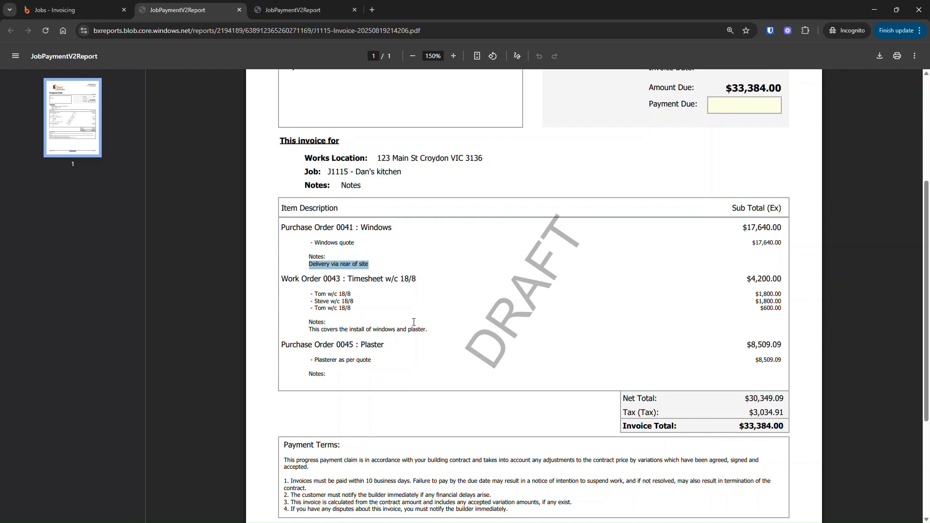
left_click_drag(430, 326, 306, 329)
scroll(333, 302, "down", 1)
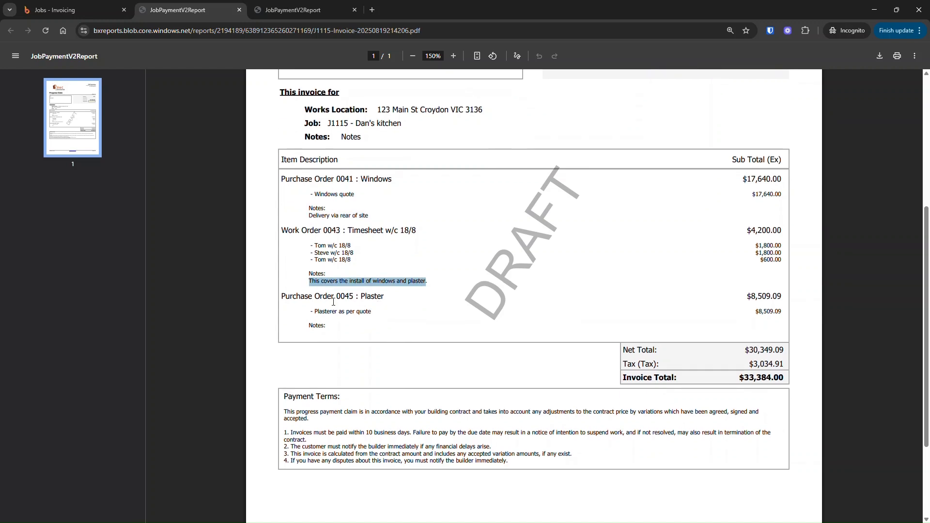
scroll(313, 264, "down", 1)
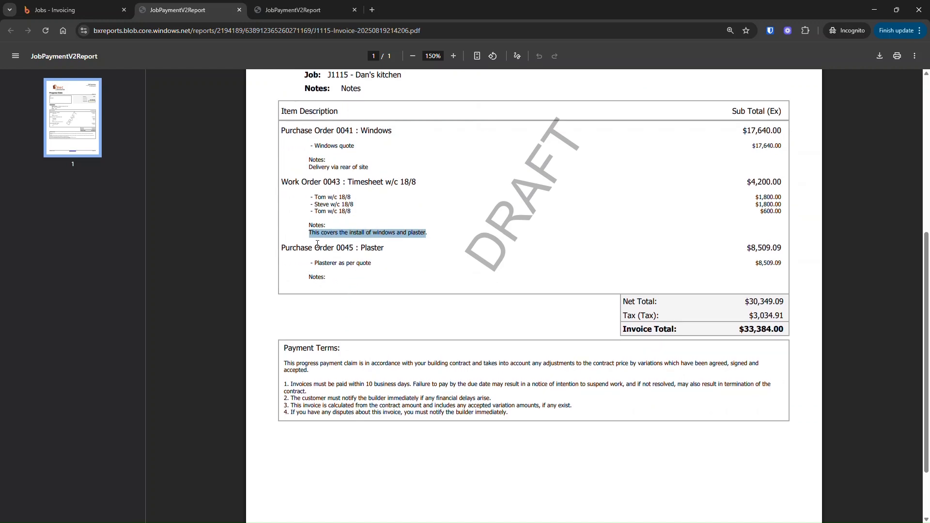
left_click(348, 237)
left_click_drag(427, 233, 299, 235)
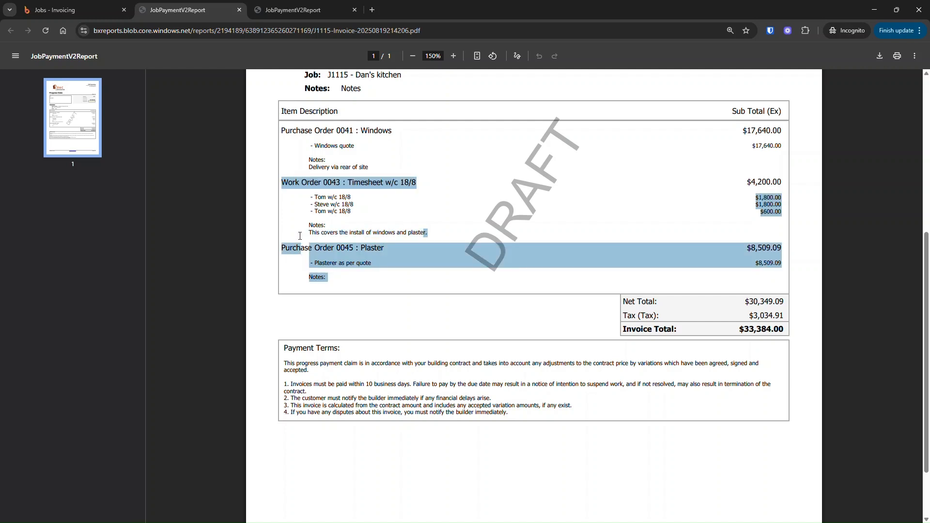
left_click(302, 235)
double_click(309, 235)
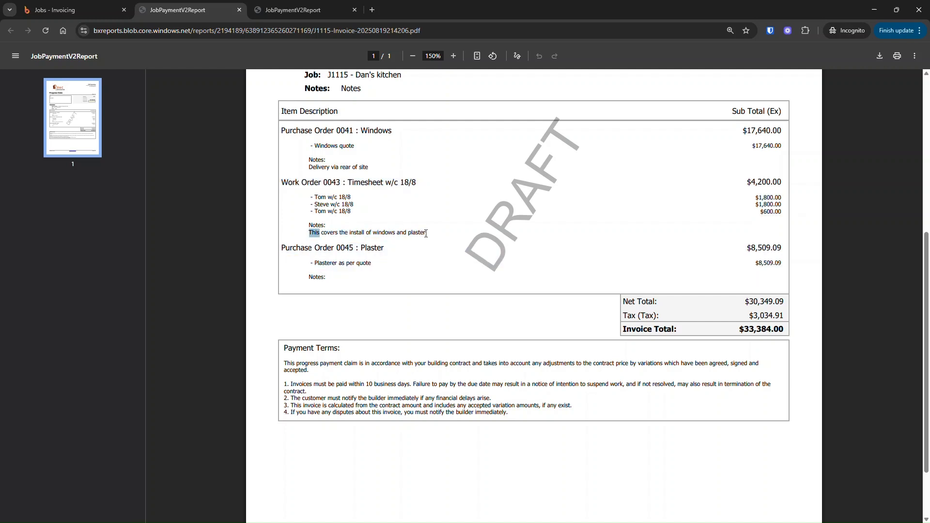
left_click_drag(426, 233, 309, 235)
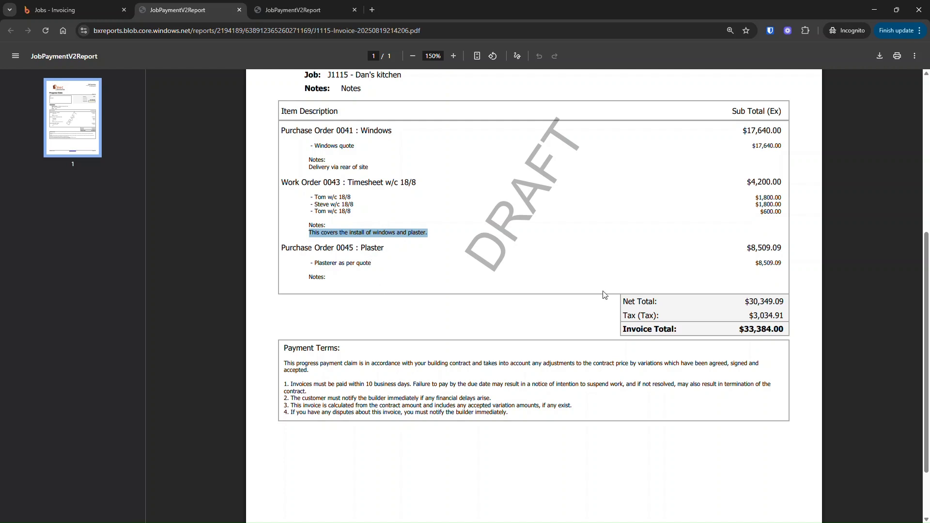
Return to the job's outgoing invoices and turn off the cost plus breakdown while keeping order instructions on.
left_click(91, 5)
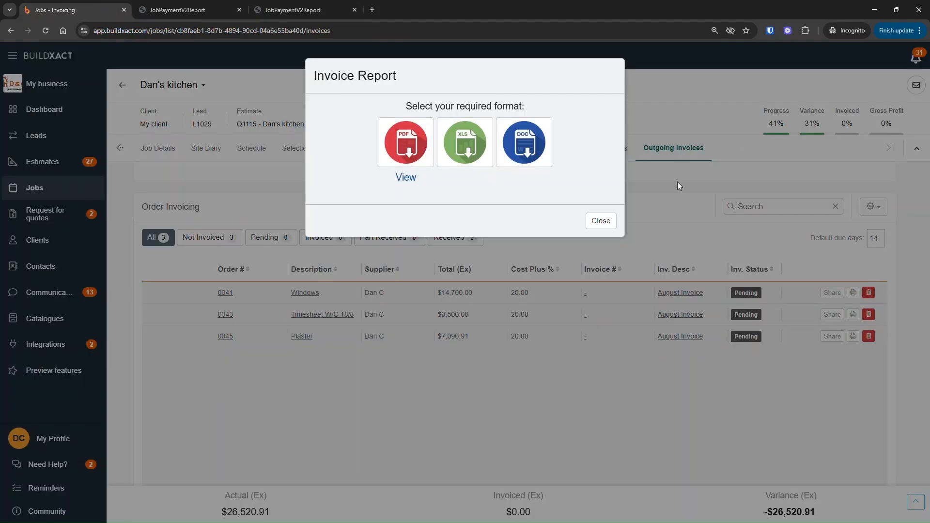
left_click(601, 221)
left_click(870, 206)
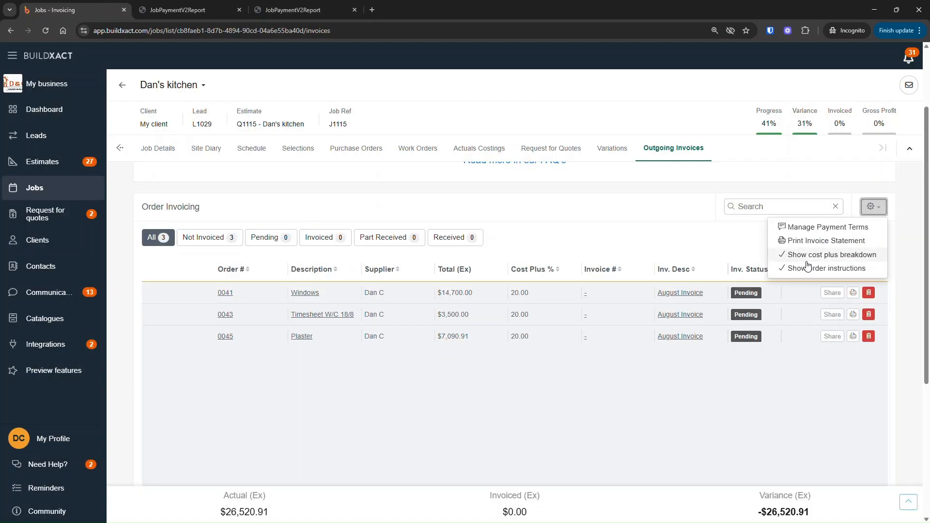
left_click(824, 262)
left_click(873, 207)
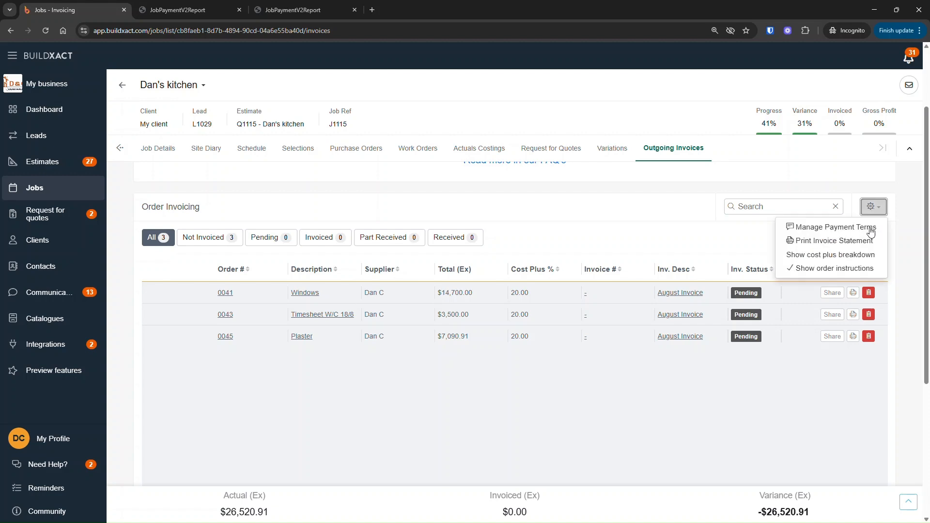
Generate a new PDF of the Windows order's invoice and review its order lines and notes at 125% zoom.
left_click(853, 293)
left_click(409, 154)
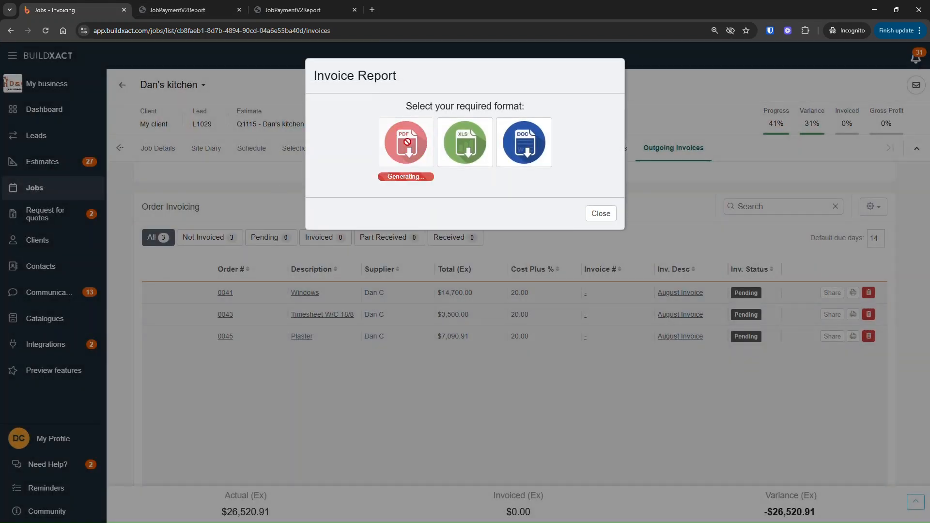
left_click(406, 178)
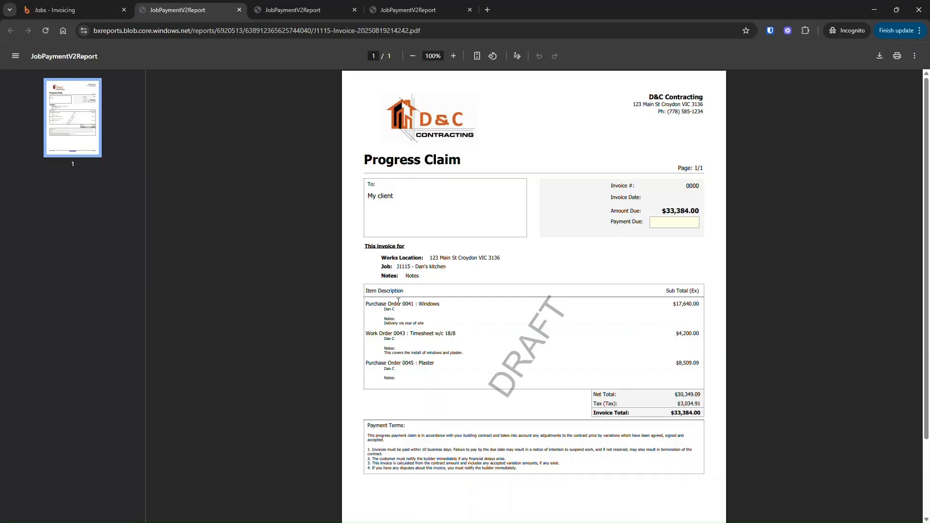
left_click(453, 57)
left_click(454, 57)
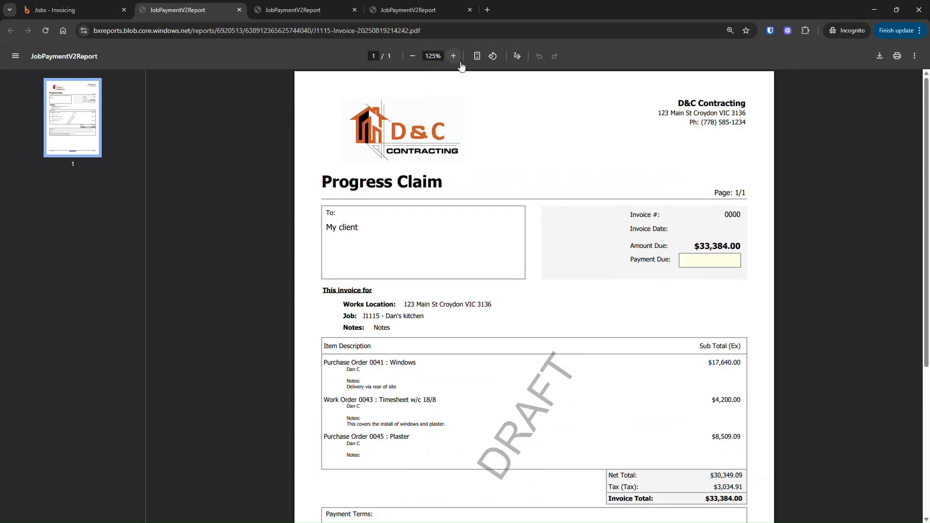
scroll(375, 313, "down", 3)
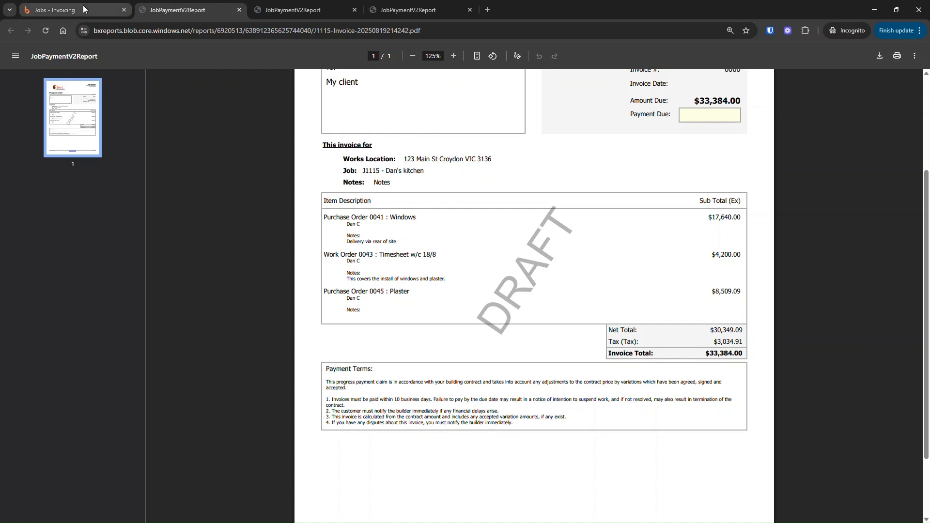
Return to the outgoing invoices, open the sharing options for the Windows order's invoice, and cancel without sharing.
mouse_move(82, 4)
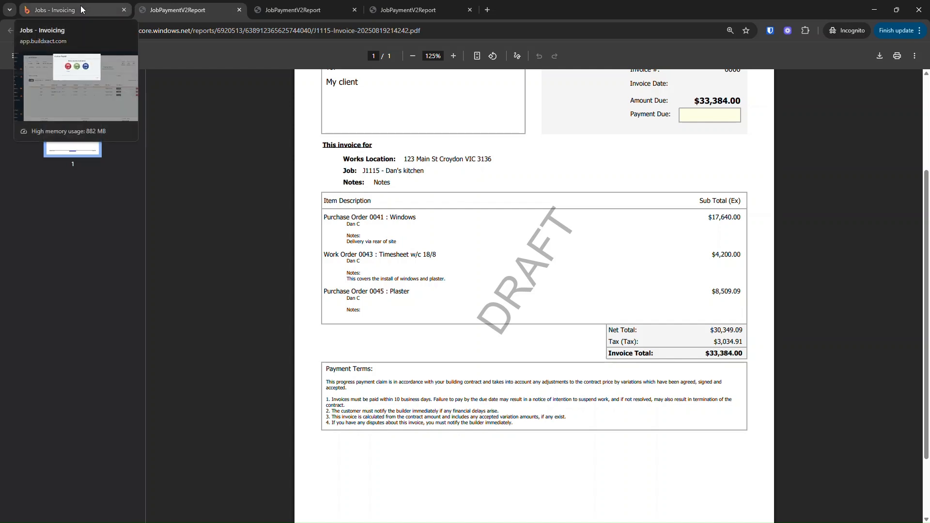
left_click(73, 8)
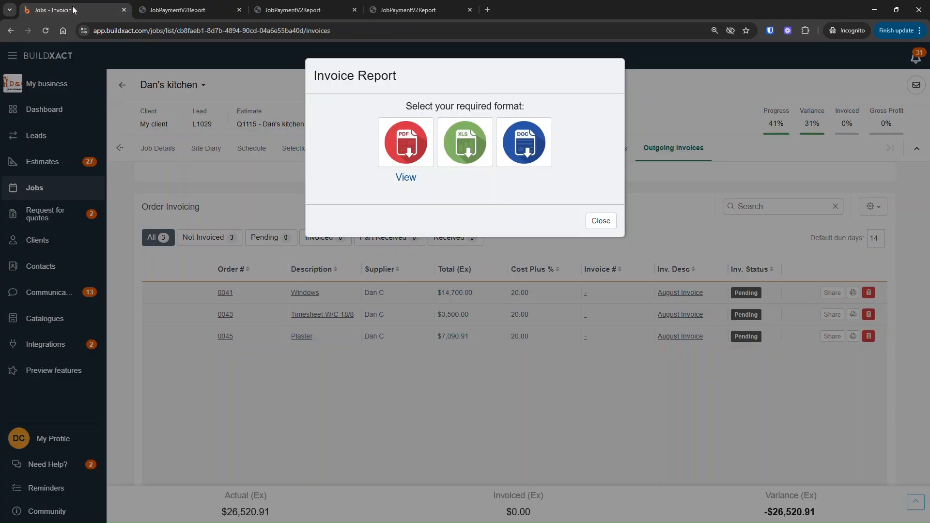
left_click(604, 226)
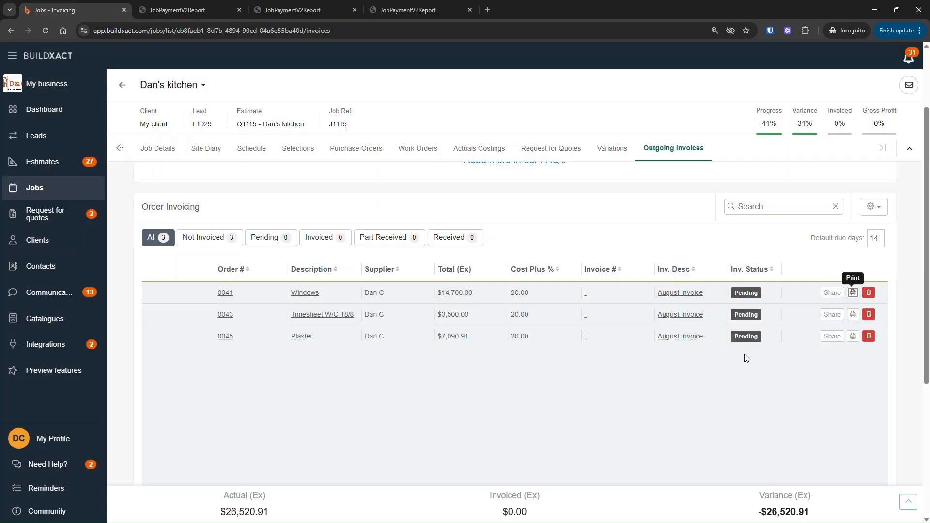
left_click(831, 294)
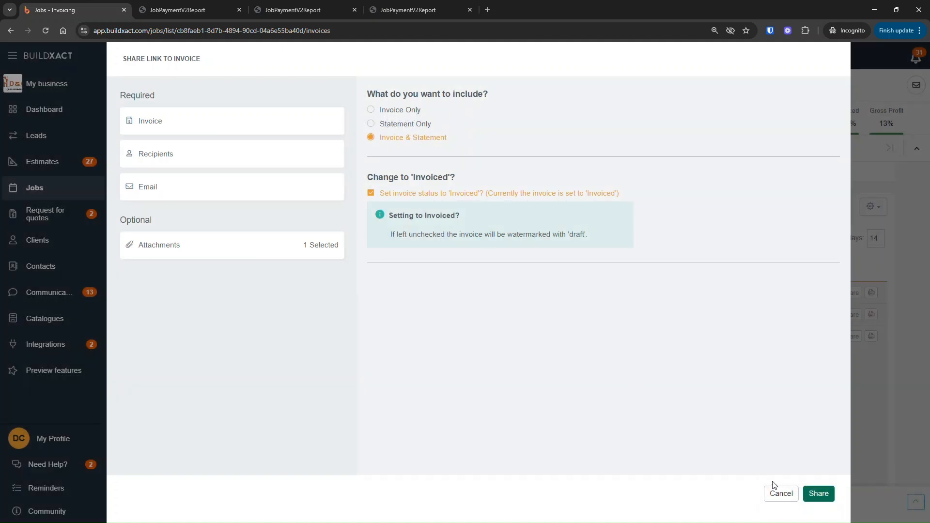
left_click(779, 494)
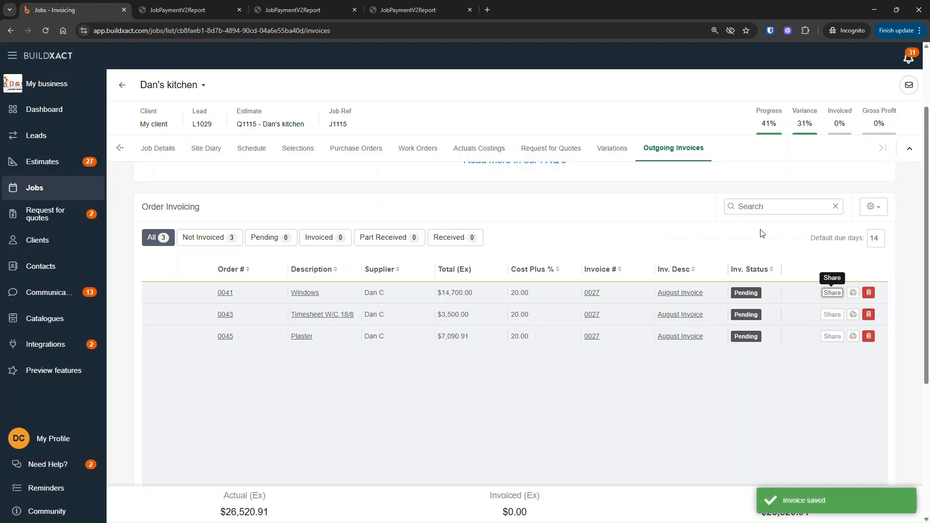
Generate the job's invoice statement as a PDF and open it.
left_click(873, 206)
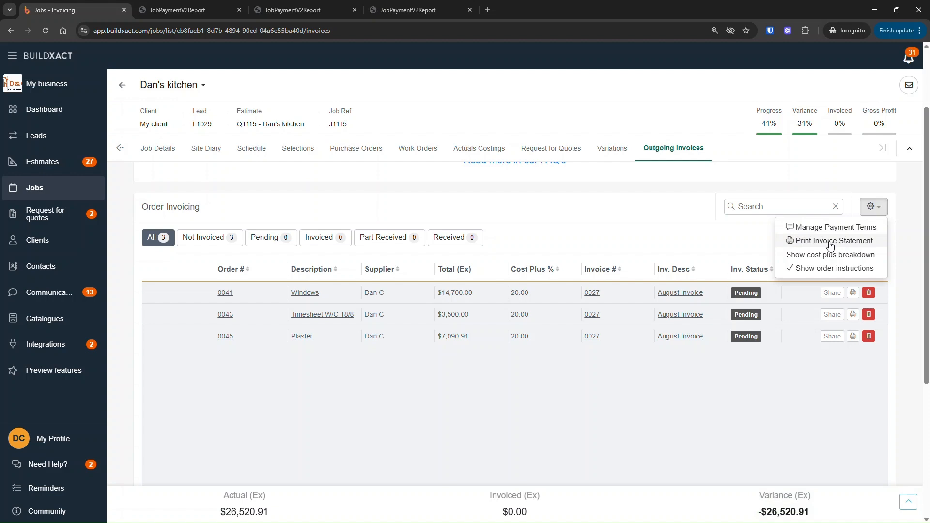
left_click(830, 240)
left_click(411, 151)
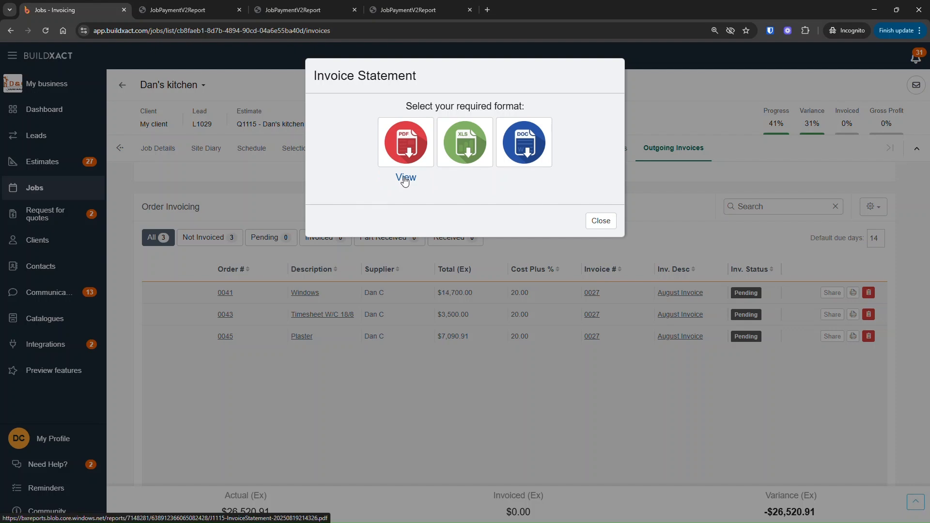
left_click(405, 179)
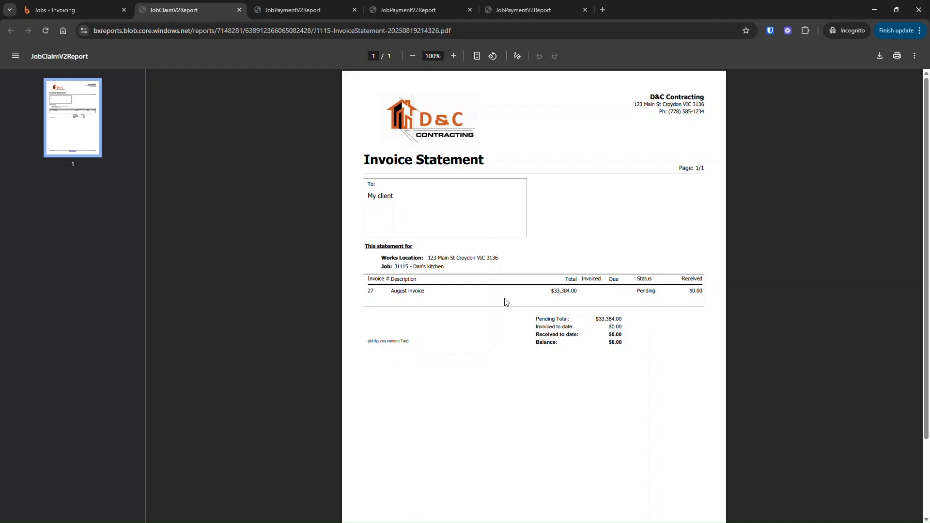
Review the statement's totals and August invoice description, and return to the job's outgoing invoices list.
left_click_drag(536, 318, 634, 355)
left_click(634, 355)
left_click_drag(391, 291, 424, 292)
left_click(509, 387)
left_click(73, 9)
left_click(599, 220)
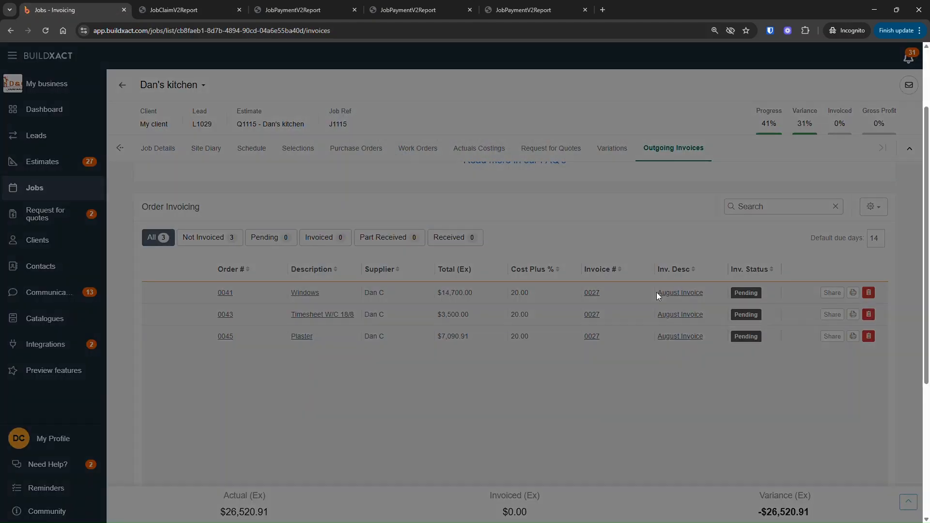